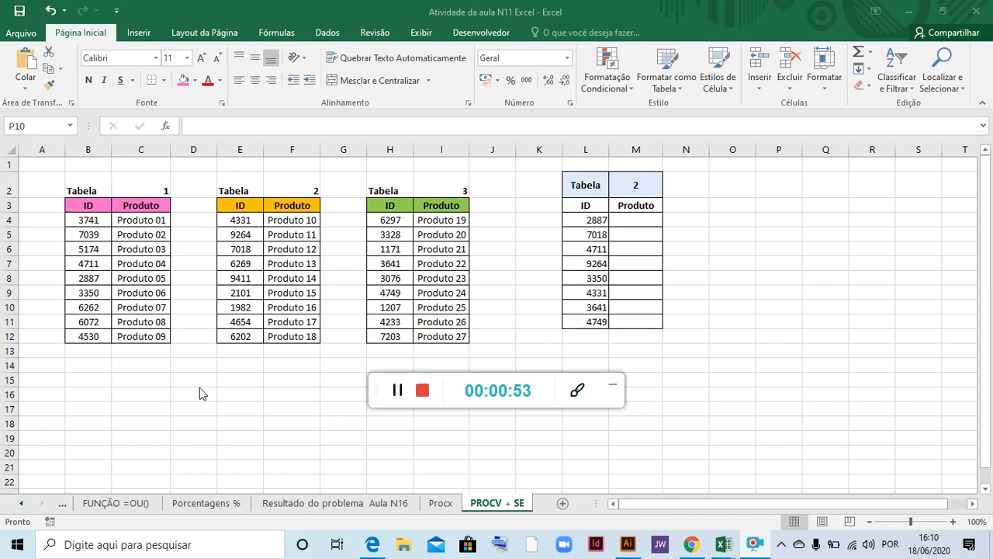
Begin an SE formula in cell M4 with the logical test M2=1
left_click_drag(608, 409, 928, 196)
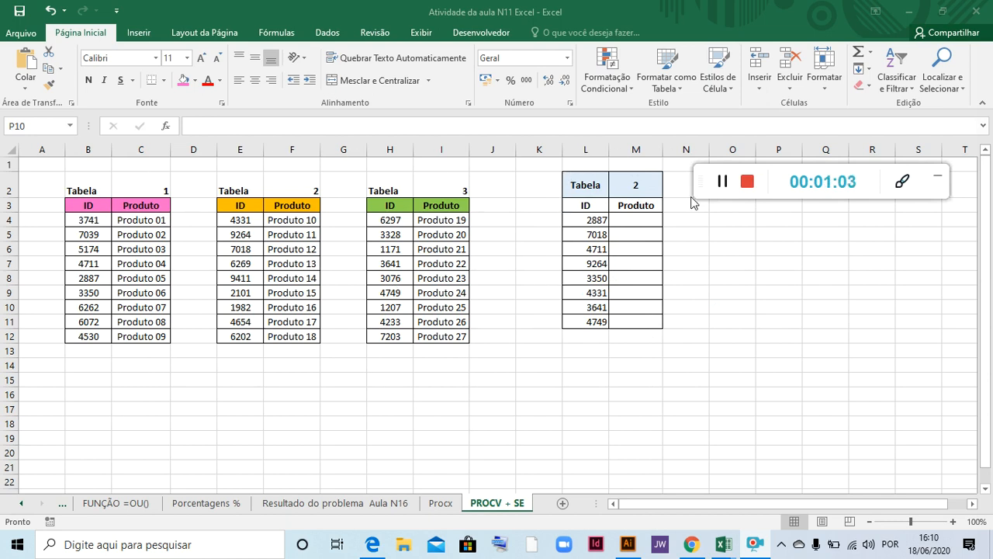
left_click(638, 183)
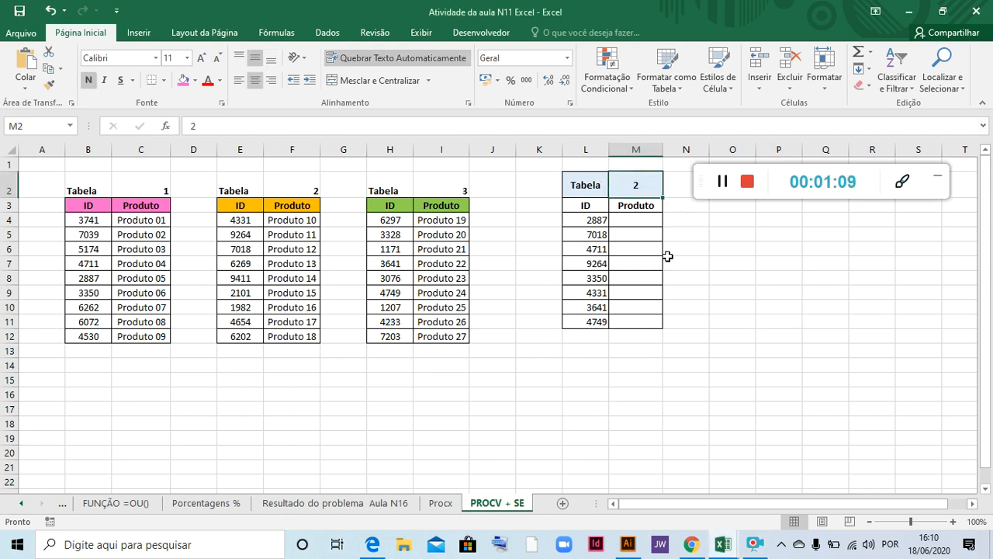
left_click(636, 219)
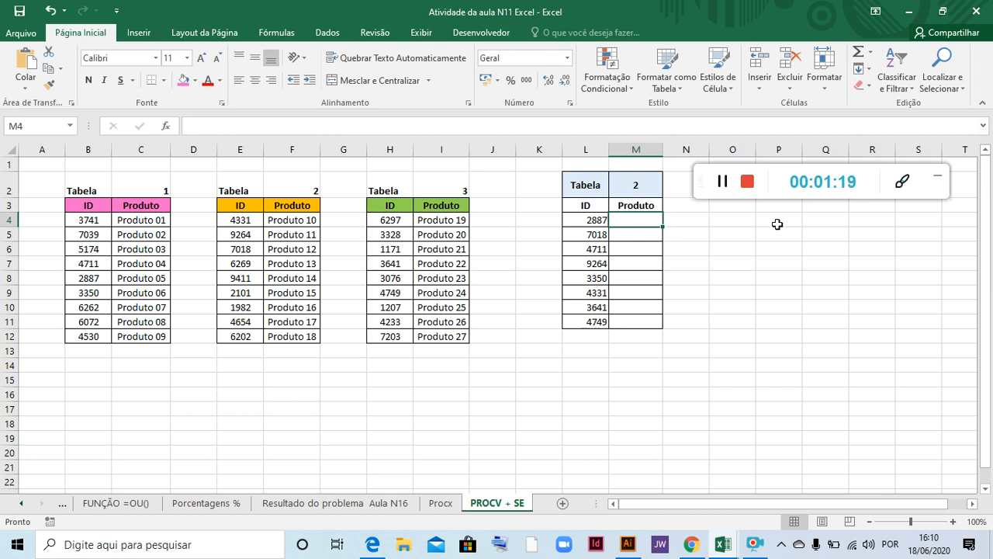
type("=SE")
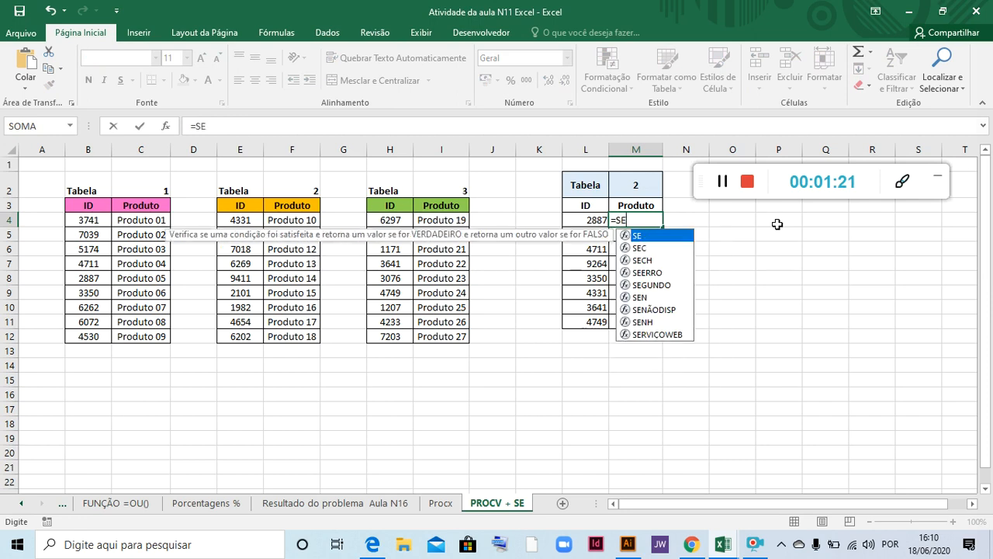
type("(")
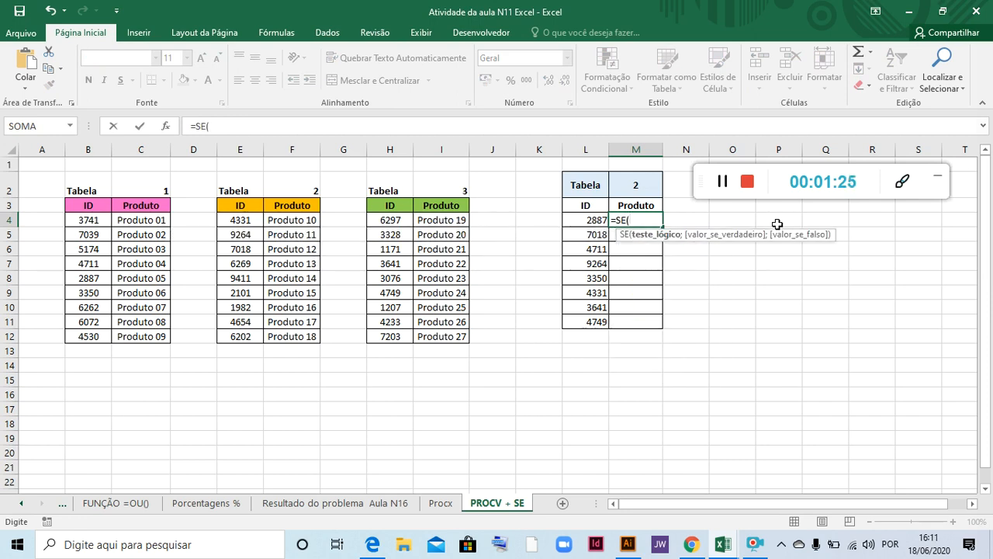
left_click(627, 185)
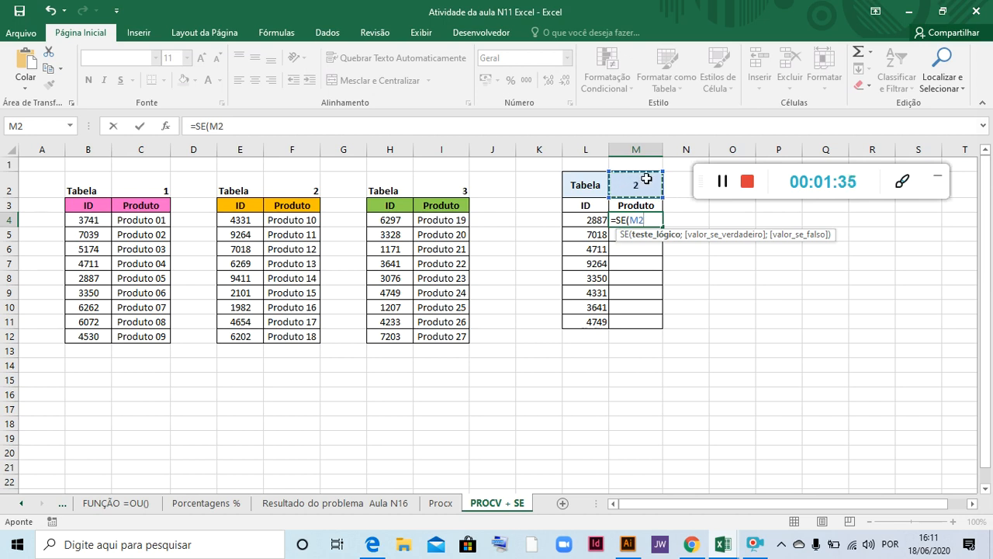
type("=1")
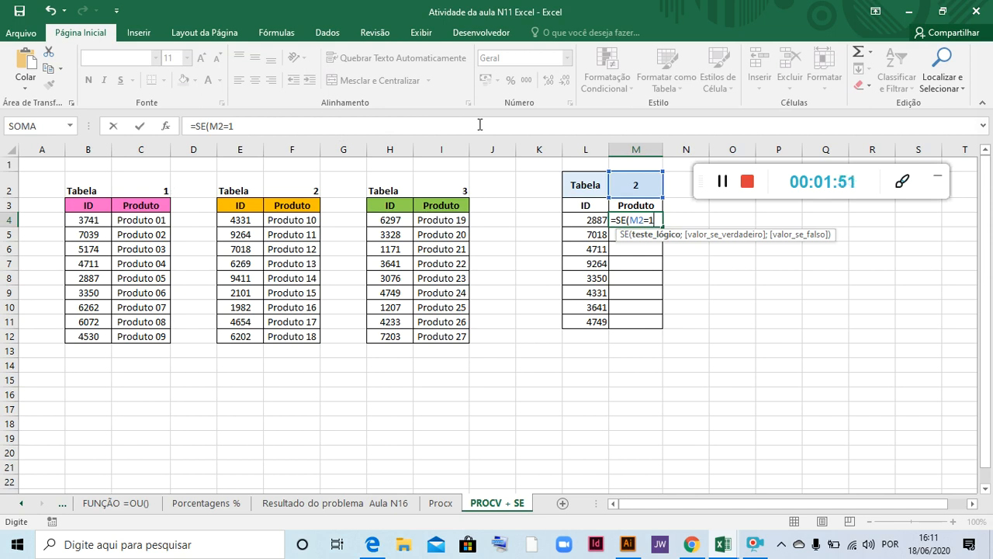
type(";")
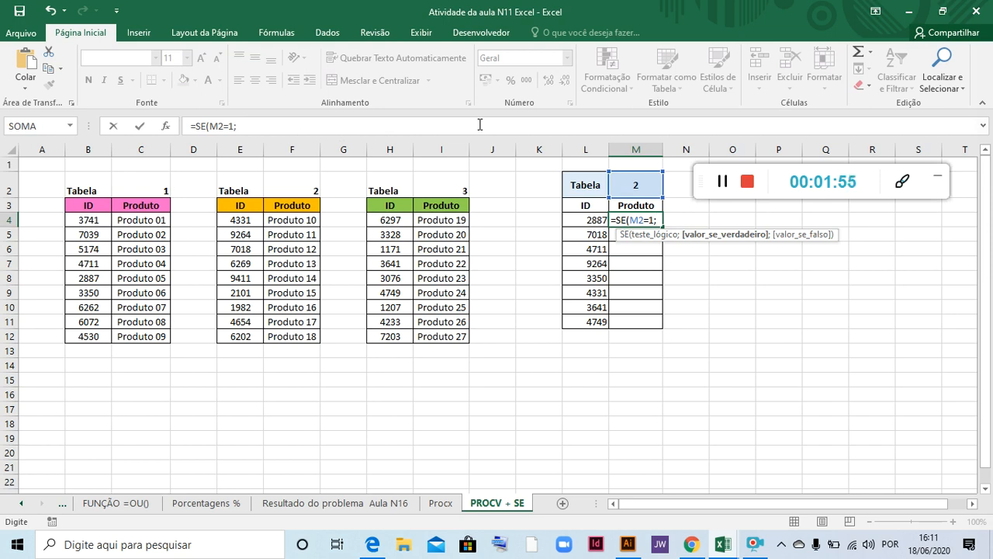
Complete M4's formula with PROCV(L4;B2:C12;2;0) as the value if true and enter it
type("PROCV")
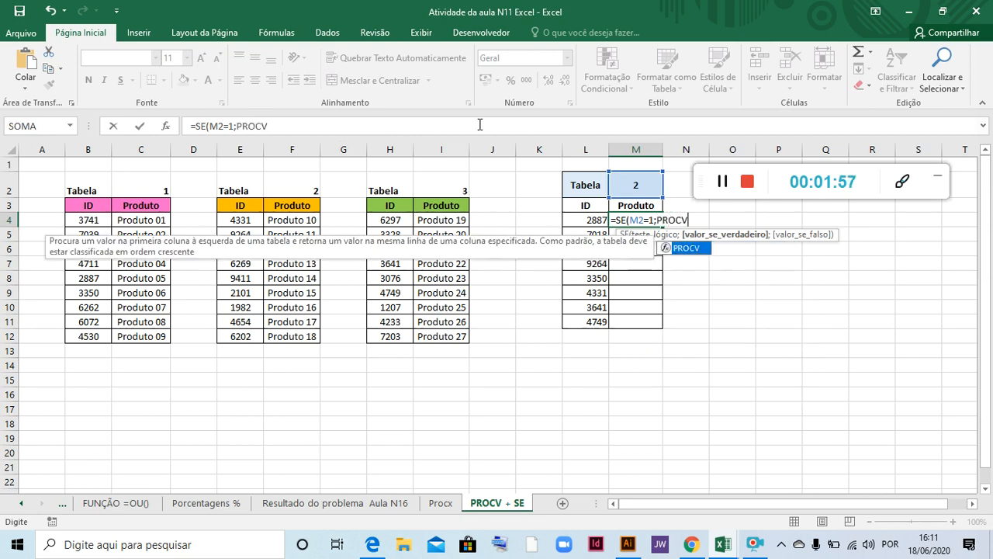
type("(")
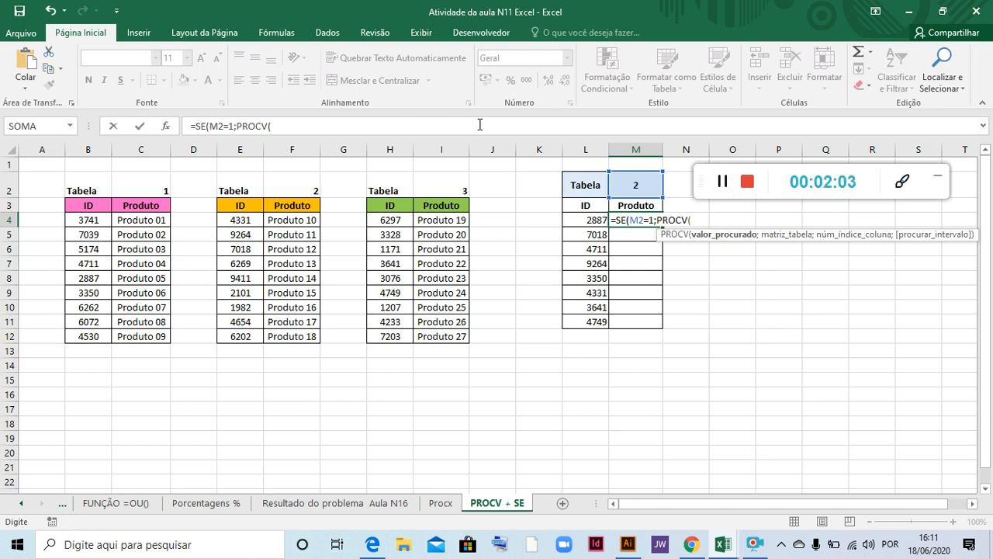
left_click(583, 221)
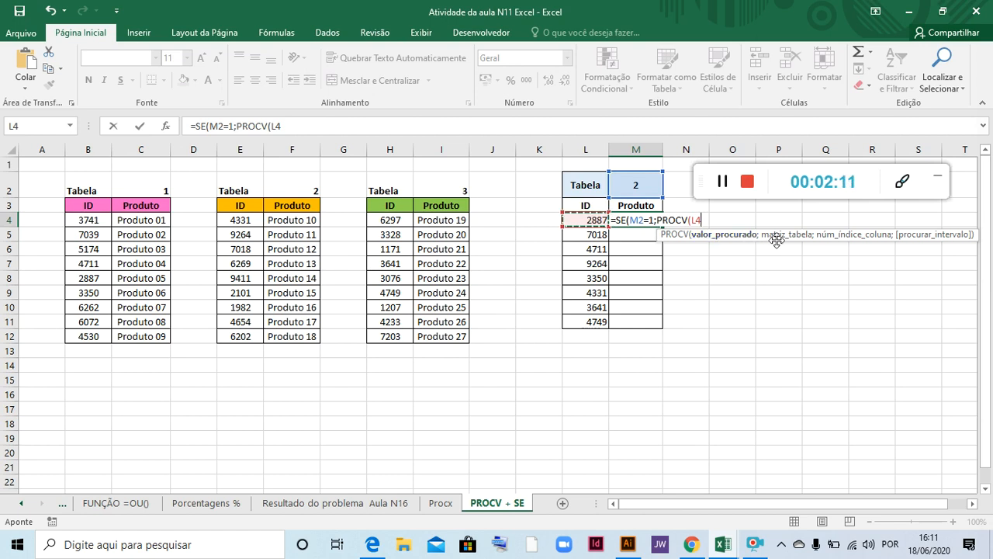
type(";")
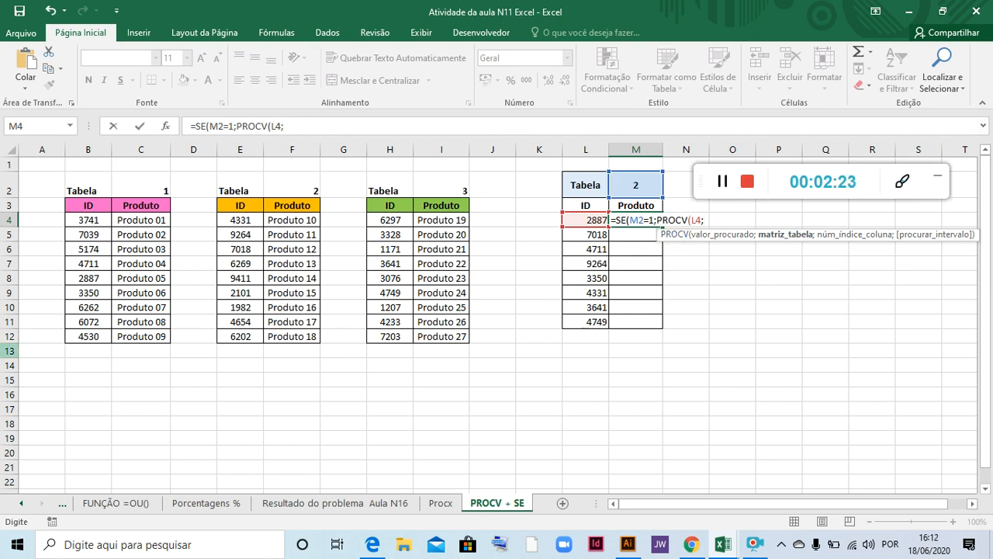
left_click_drag(76, 175, 147, 335)
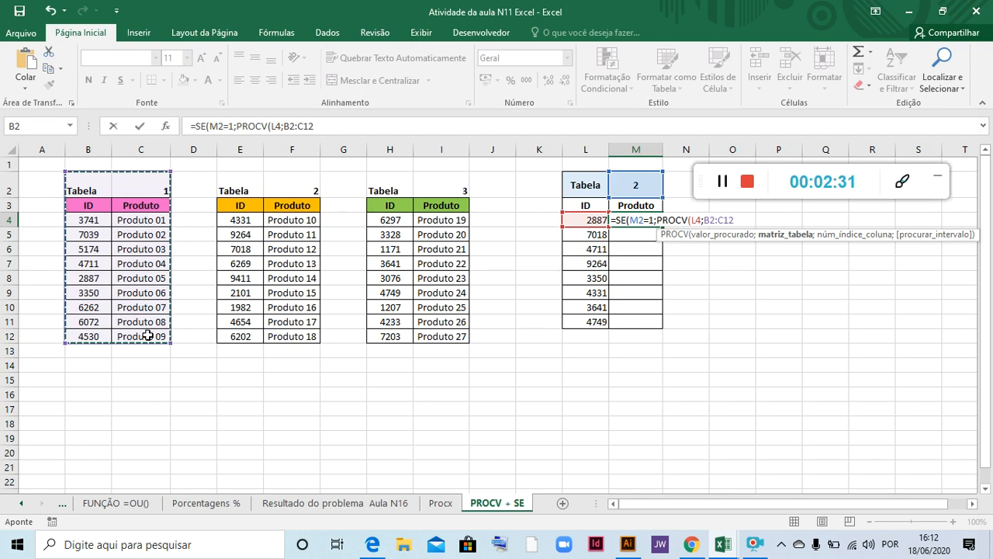
type(";2")
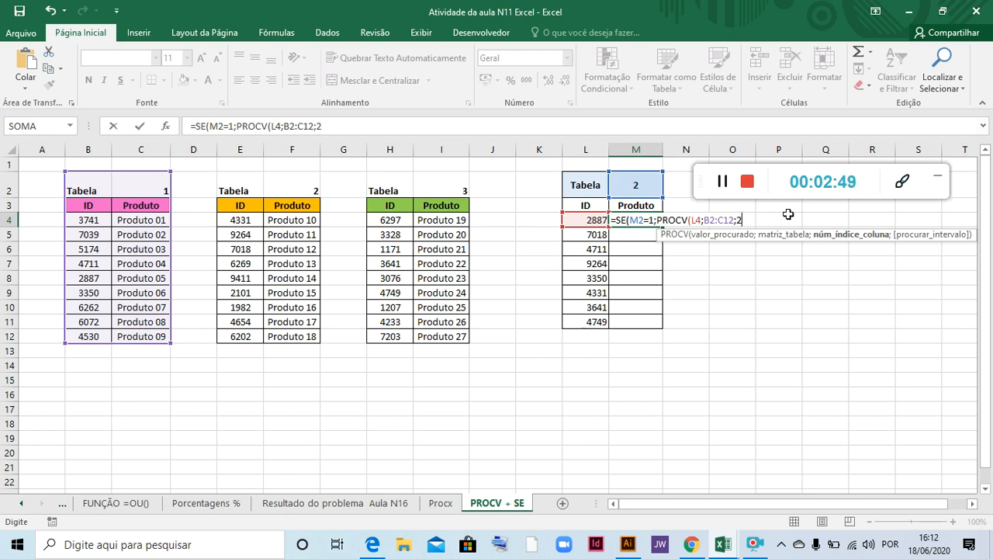
type(";0")
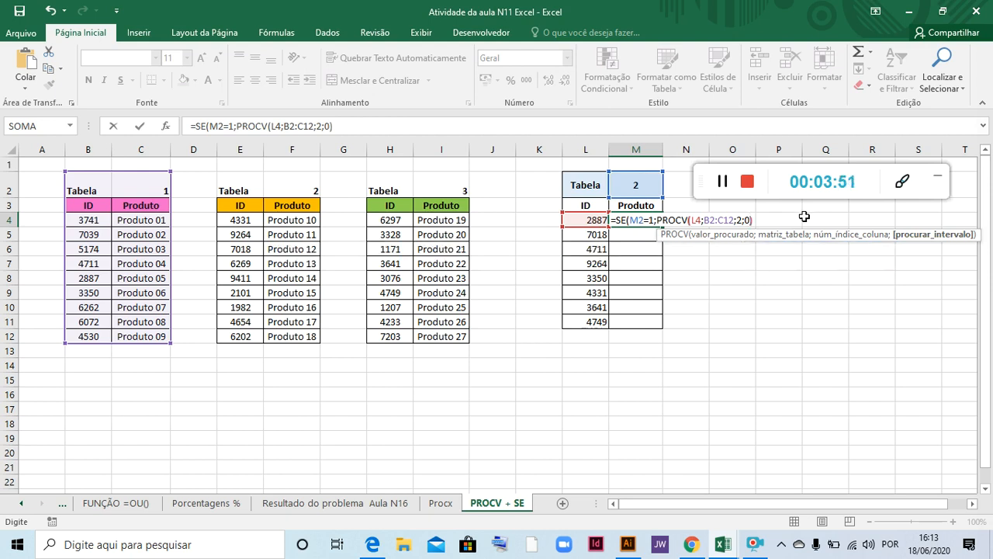
type(")")
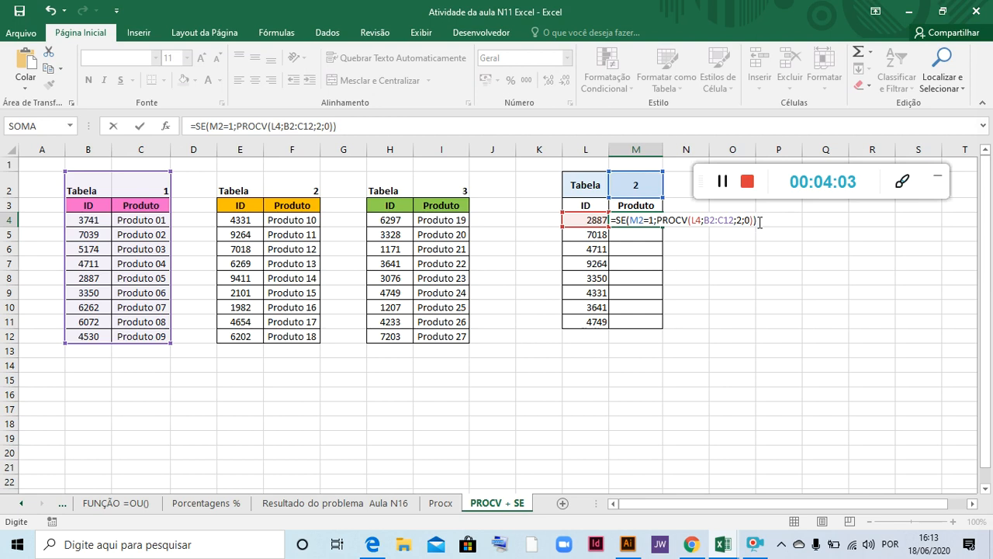
key("Return")
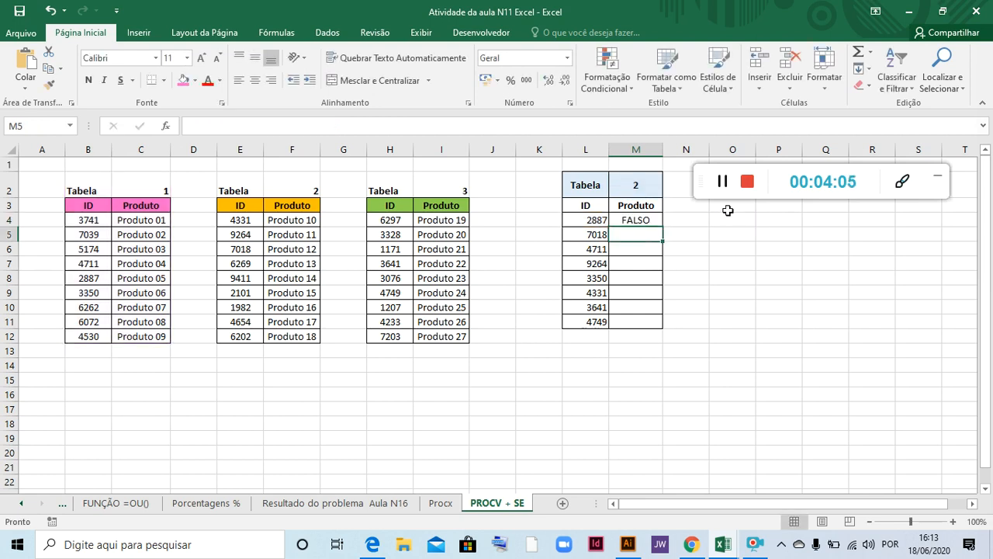
Set the table number in M2 to 1 and check the formula result in M4
left_click(643, 220)
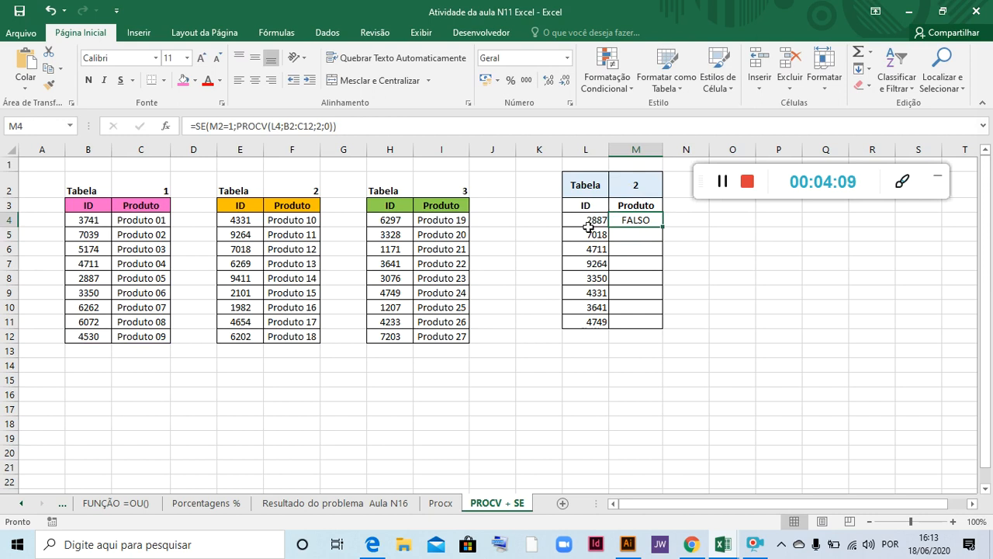
left_click(647, 189)
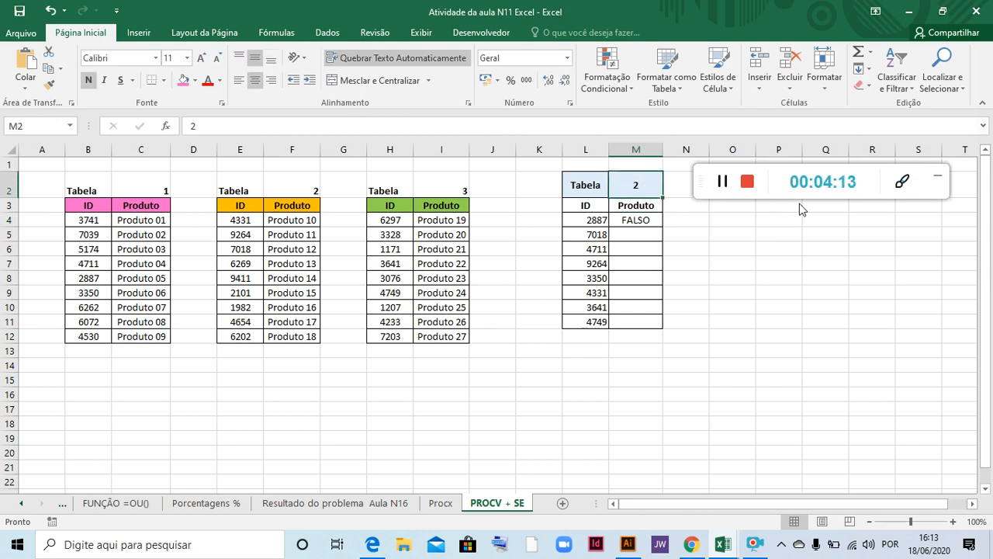
type("1")
key("Return")
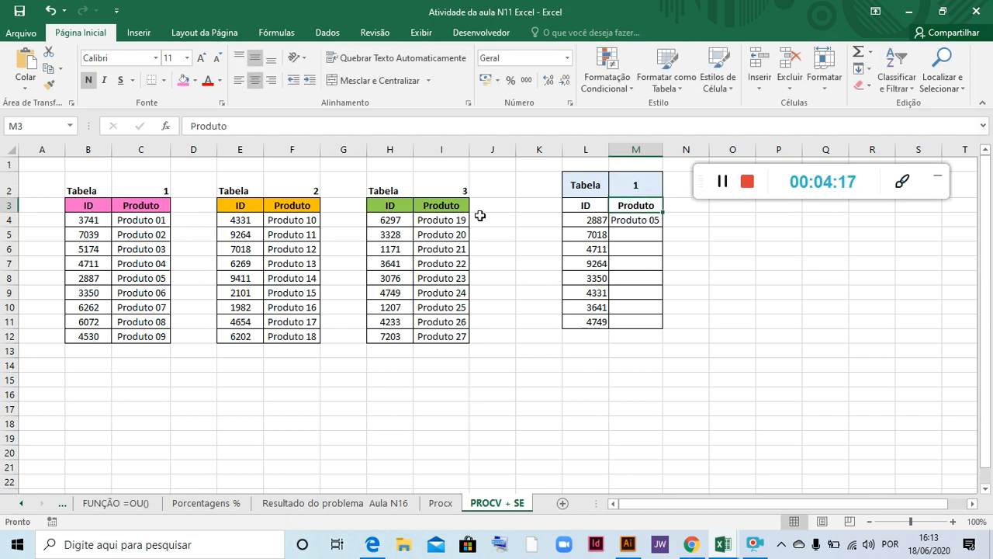
left_click(636, 221)
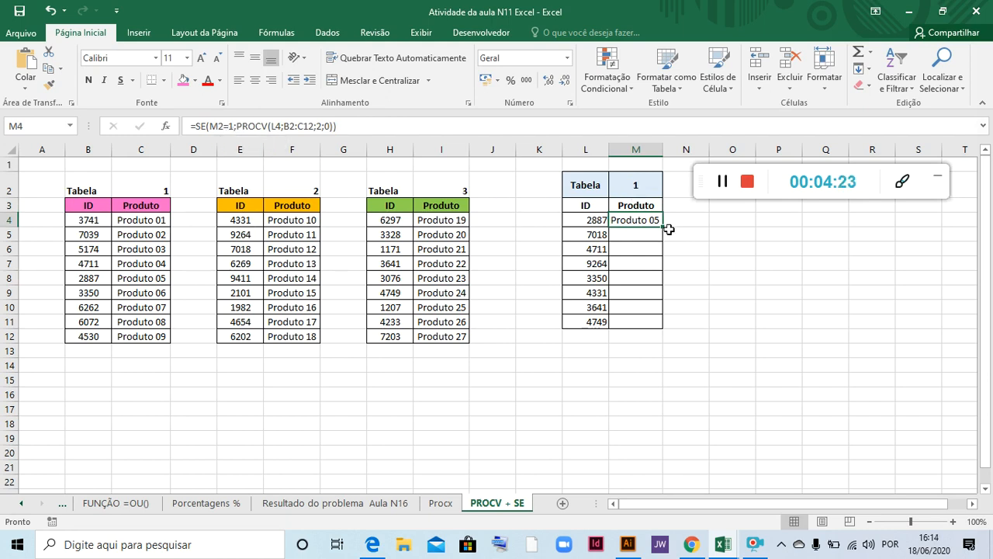
Set the table number in M2 to 2 and recheck cell M4
left_click(650, 190)
type("2")
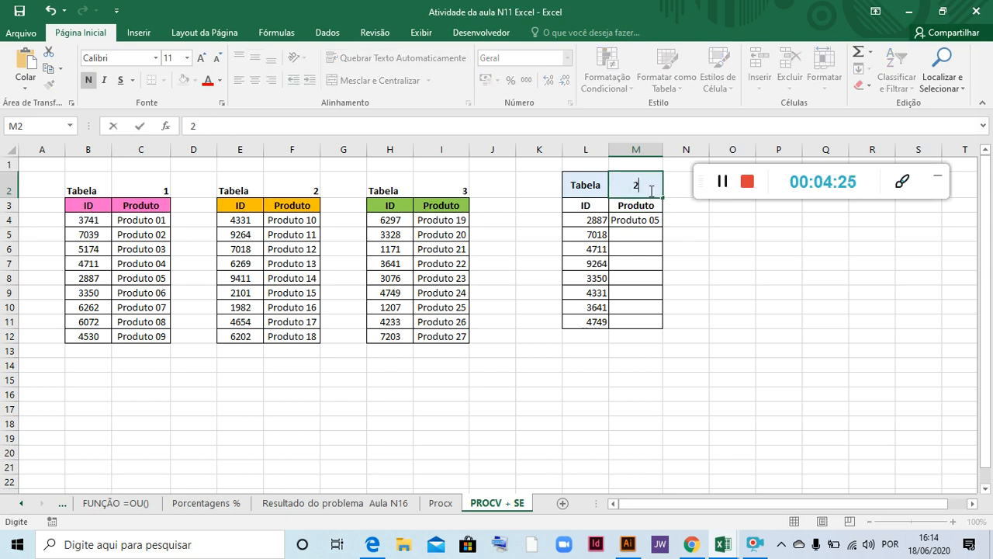
key("Return")
left_click(635, 221)
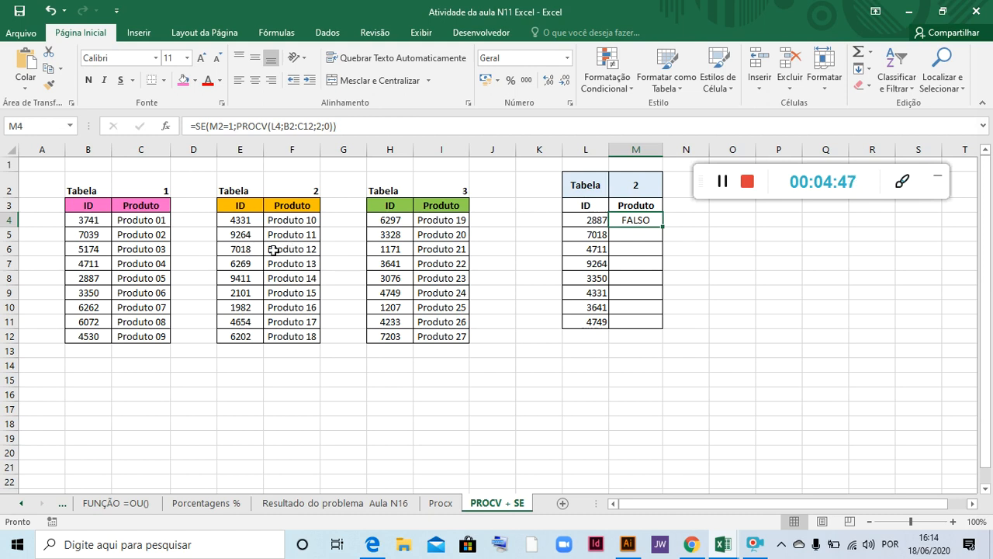
Extend M4's formula with a nested SE on a new line as the value if false, testing M2=2
double_click(656, 221)
left_click(775, 219)
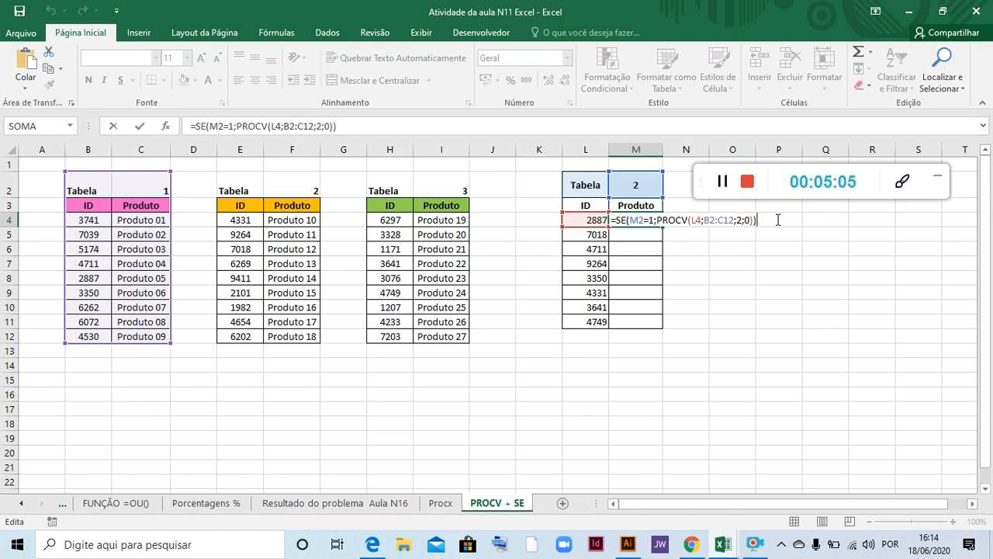
key("BackSpace")
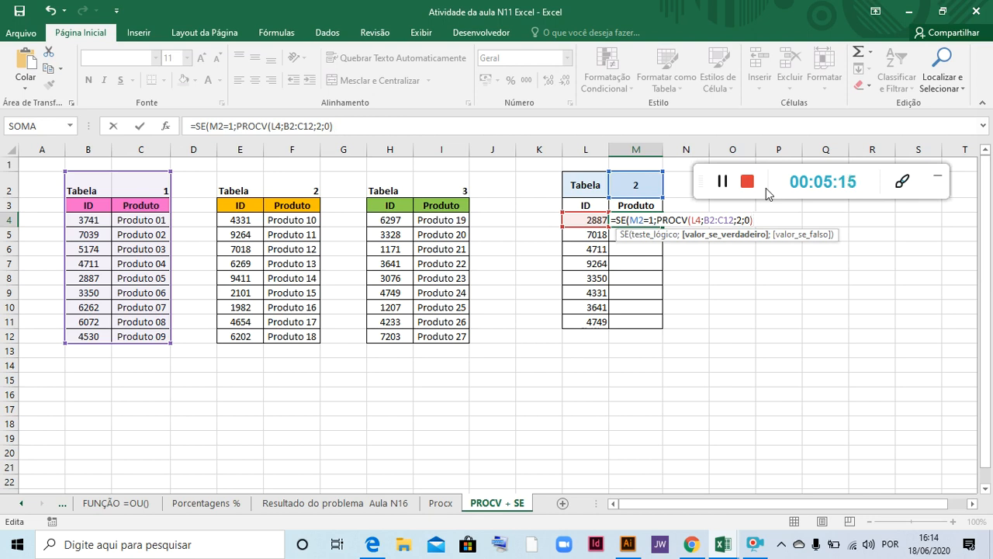
type(";")
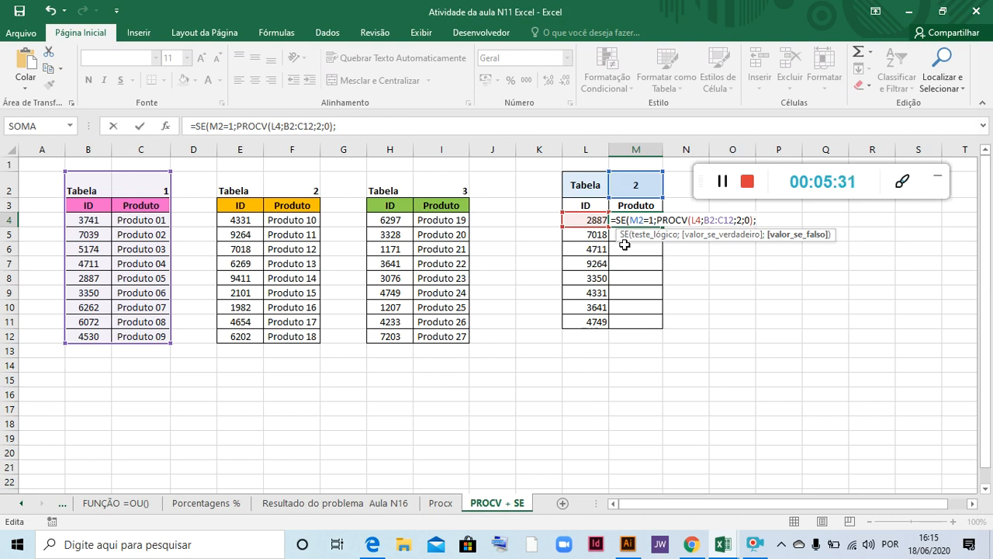
key("alt+Return")
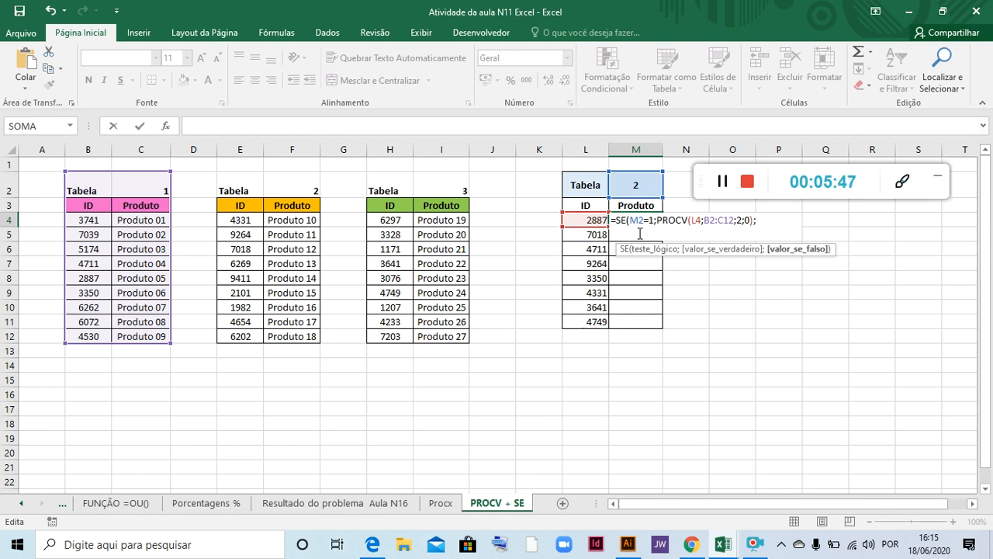
type("SE(")
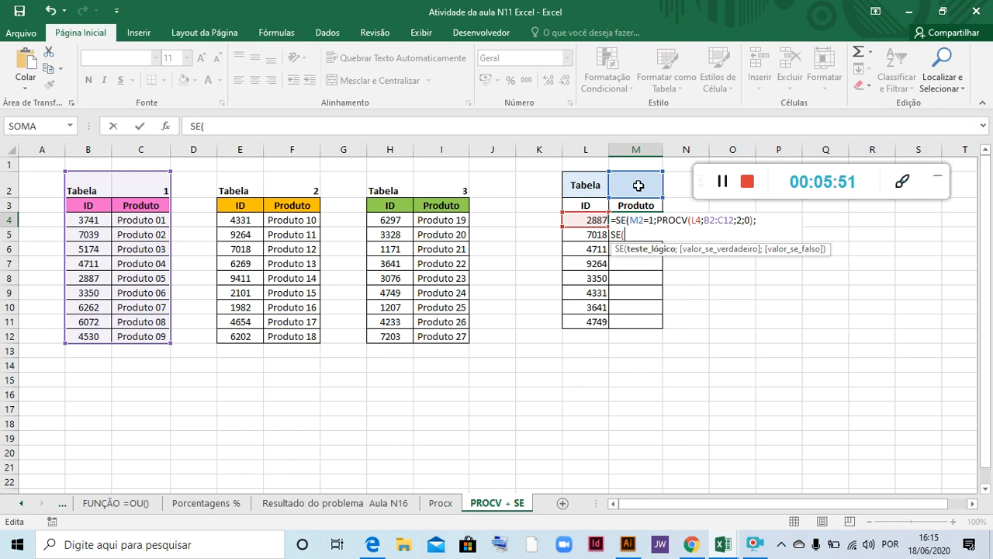
left_click(638, 186)
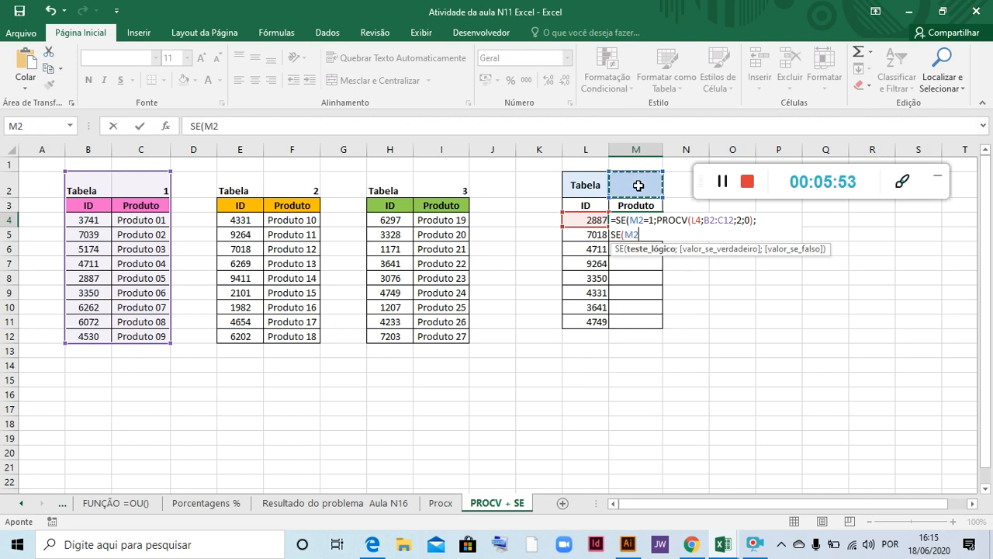
type("=2")
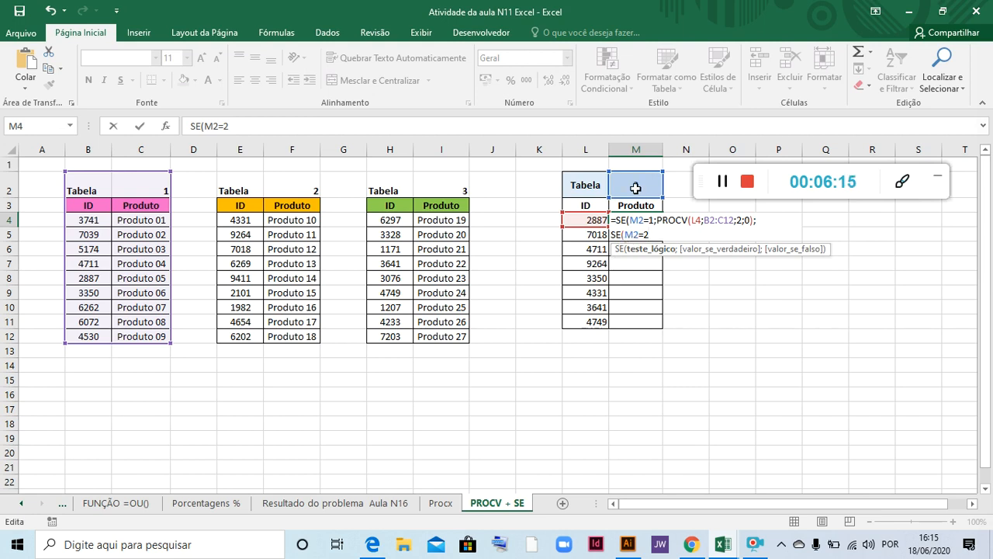
type(";")
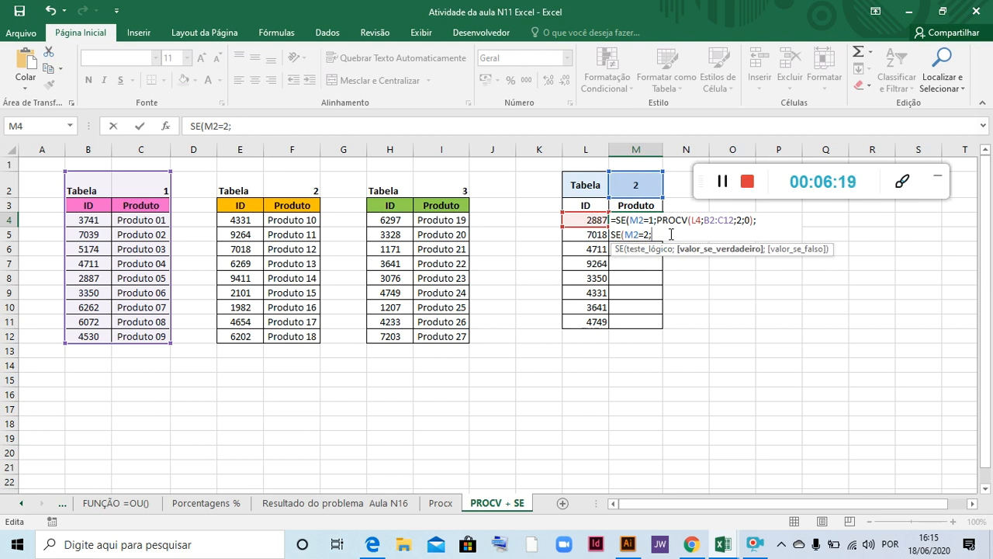
Add PROCV(L4;E2:F12;2;0) as the nested SE's value if true in M4's formula, followed by a semicolon
type("PROCV")
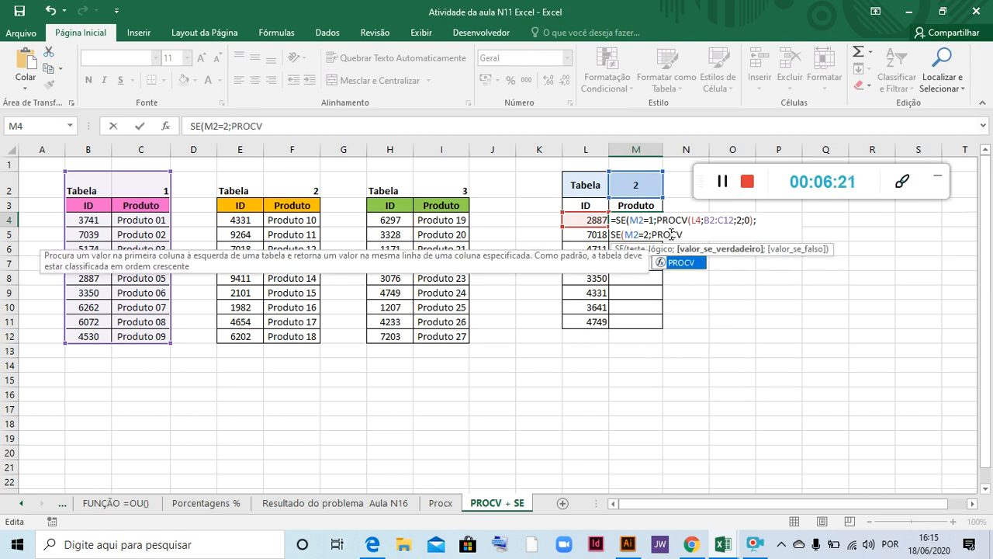
type("(")
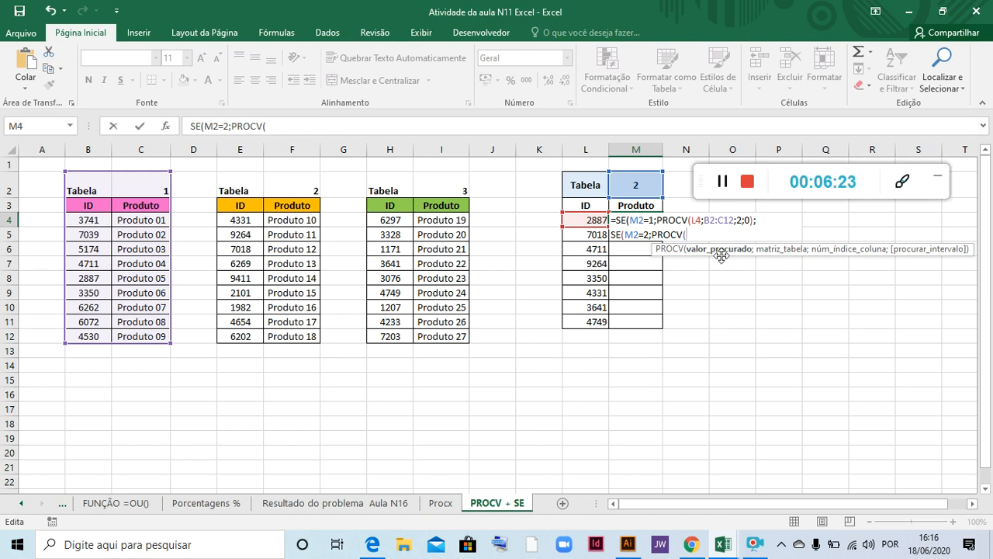
left_click(590, 220)
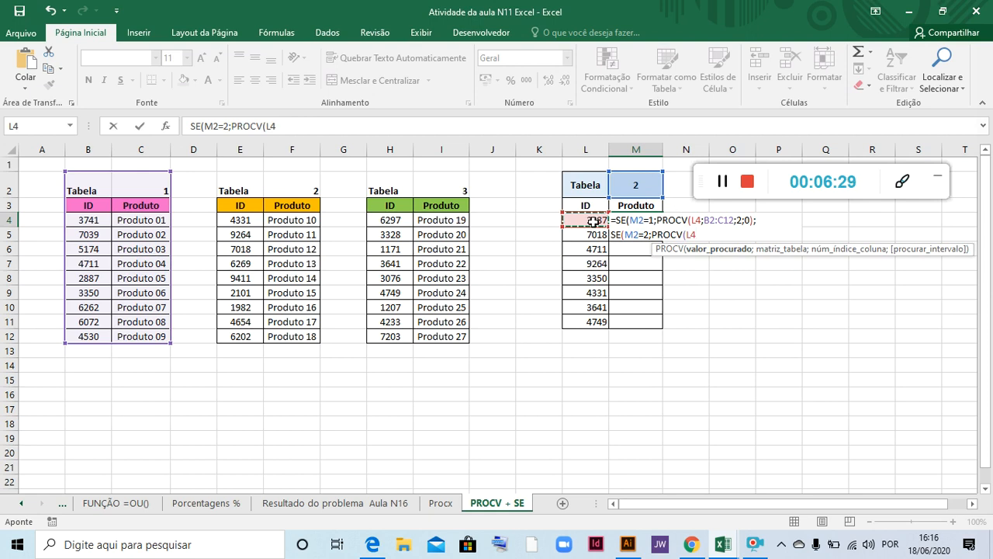
type(";")
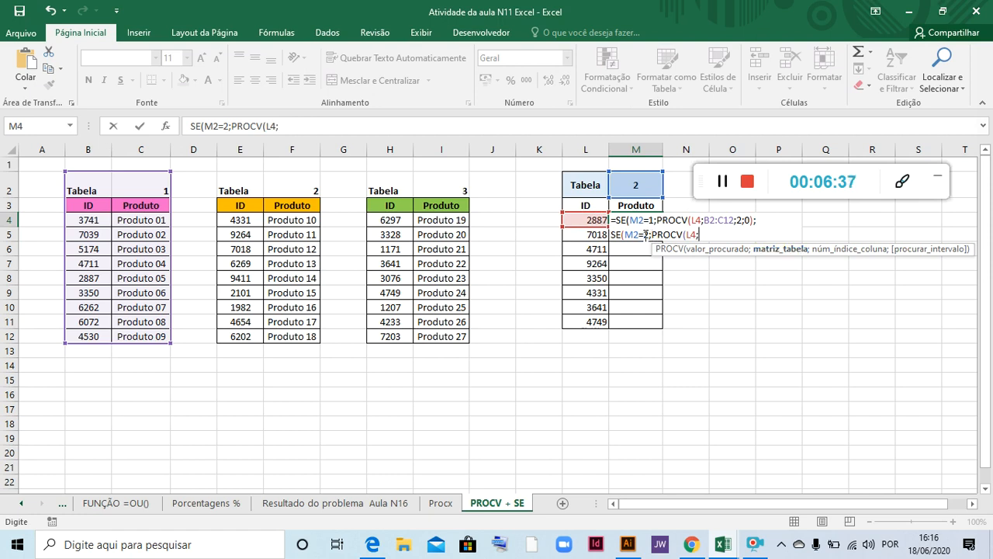
left_click_drag(231, 185, 315, 336)
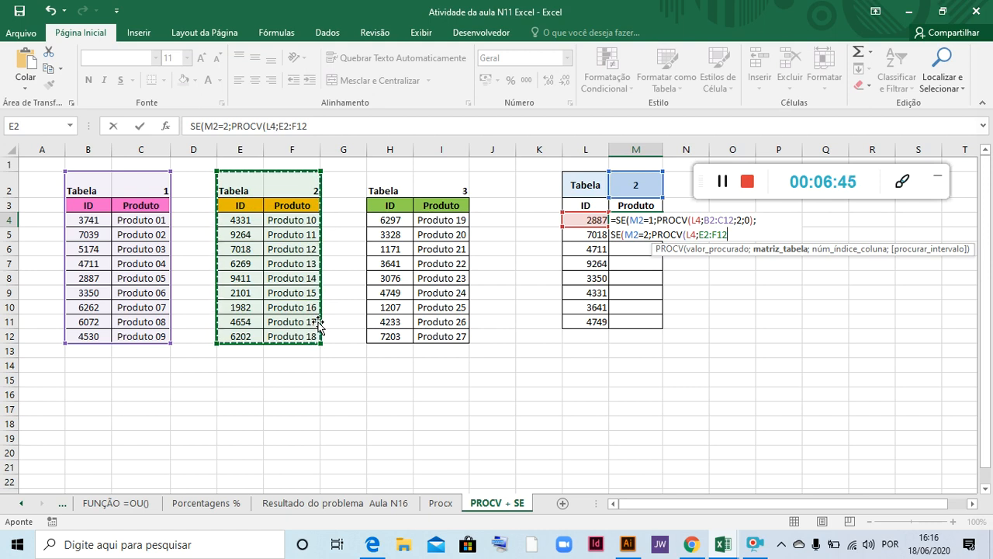
type(";")
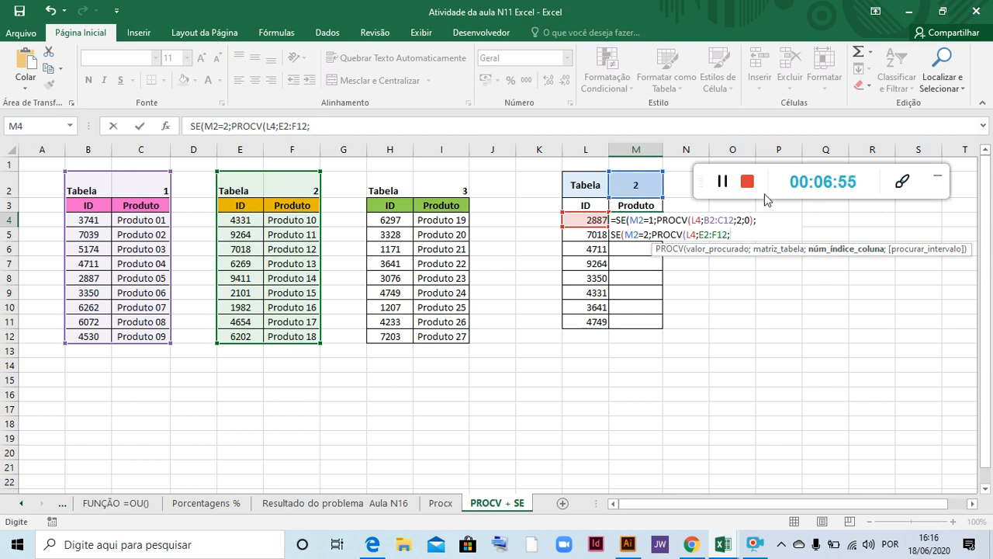
type("2;0")
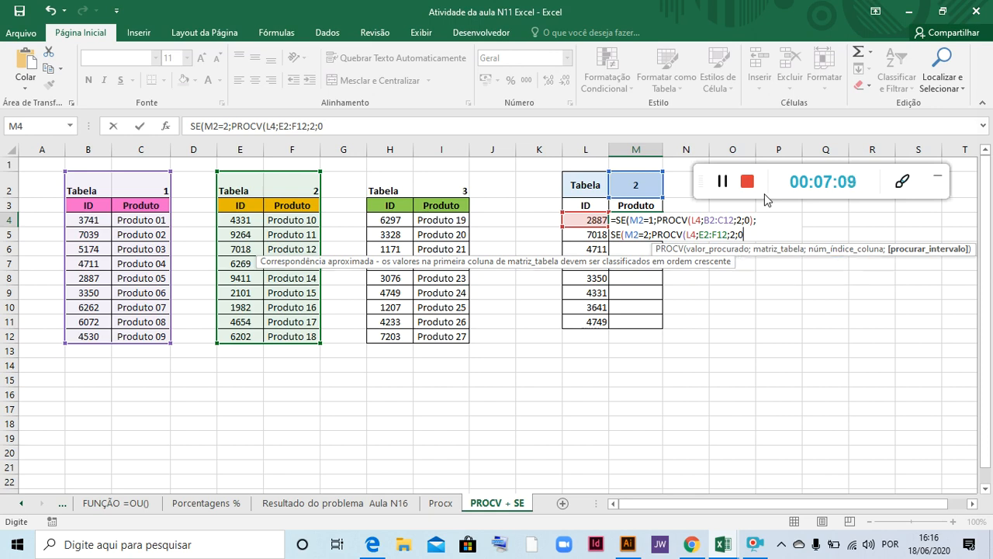
type(");")
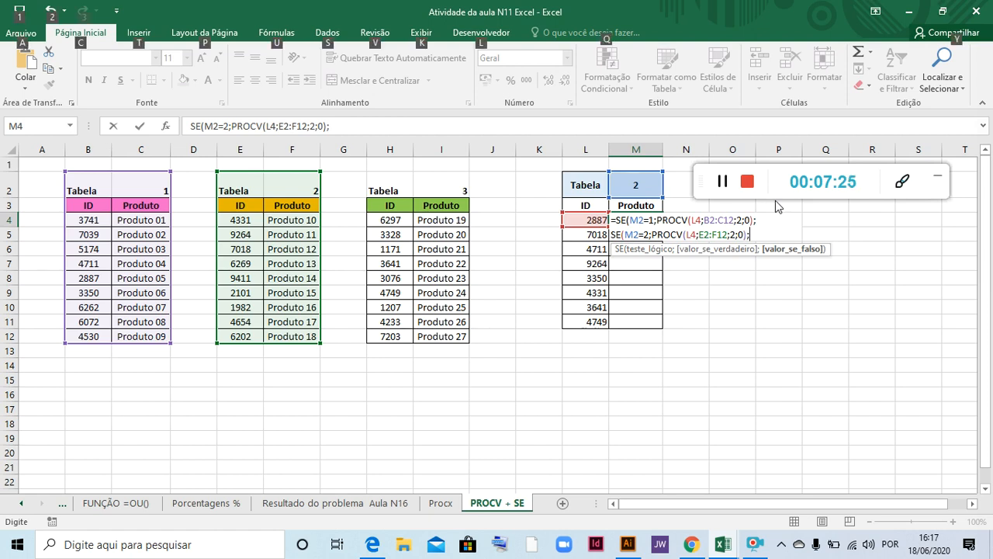
Add PROCV(L4;H2:I12;2;0) on a new line as the nested SE's value if false, close both SE functions and enter the formula
key("alt+Return")
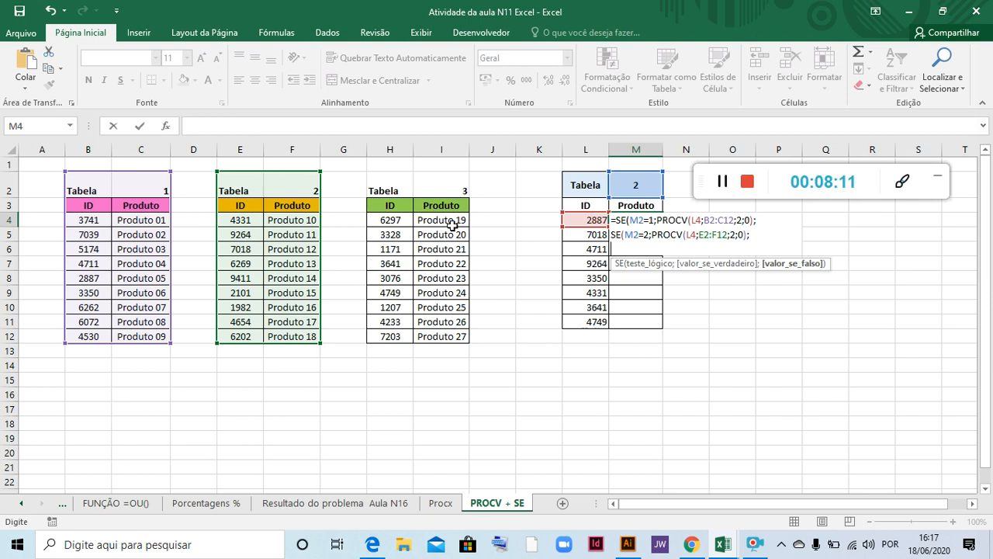
type("PROCV")
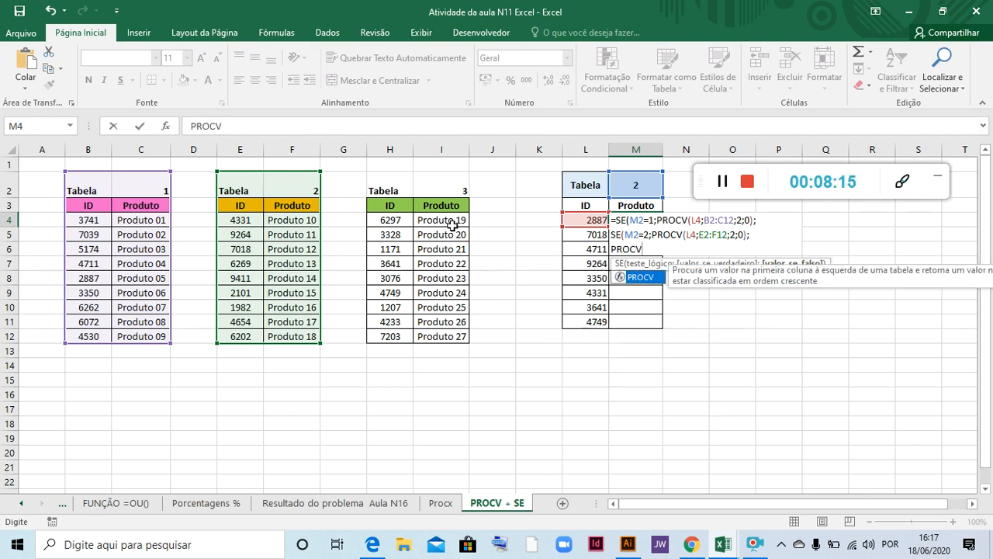
type("(")
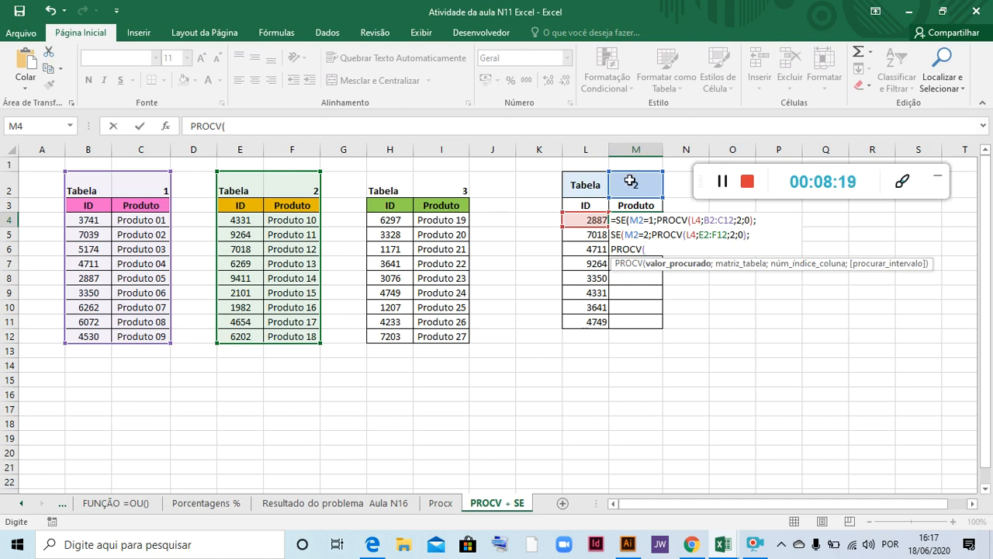
left_click(593, 219)
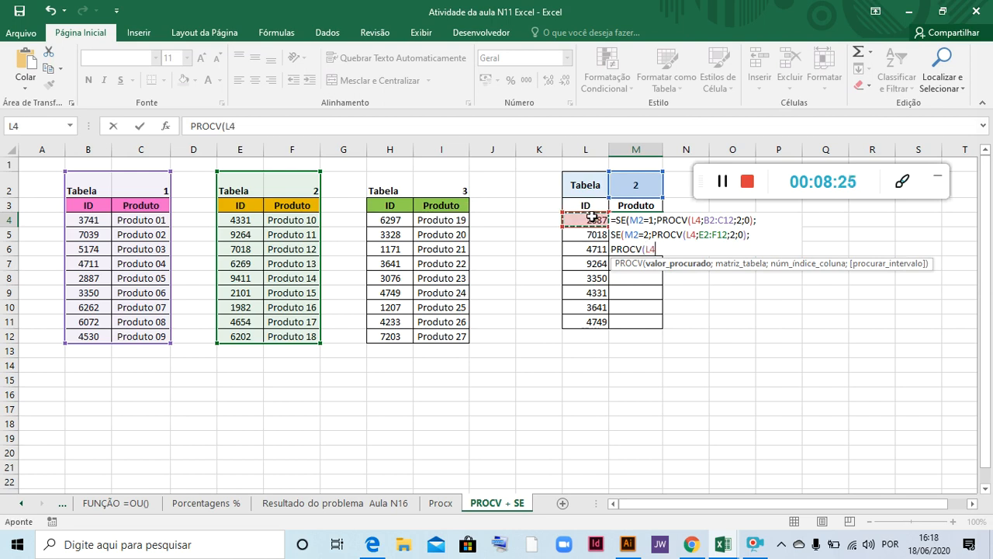
type(";")
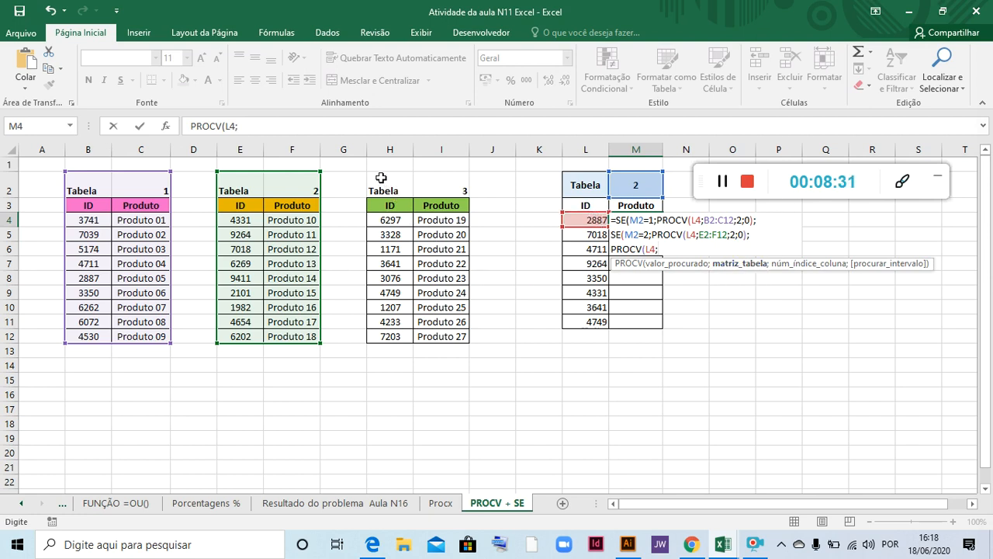
left_click_drag(381, 178, 455, 330)
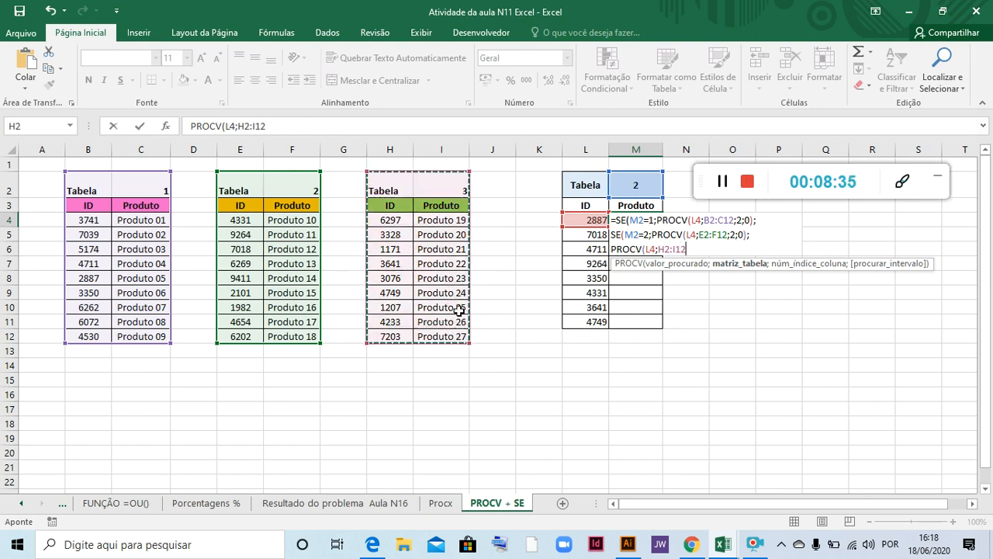
type(";2")
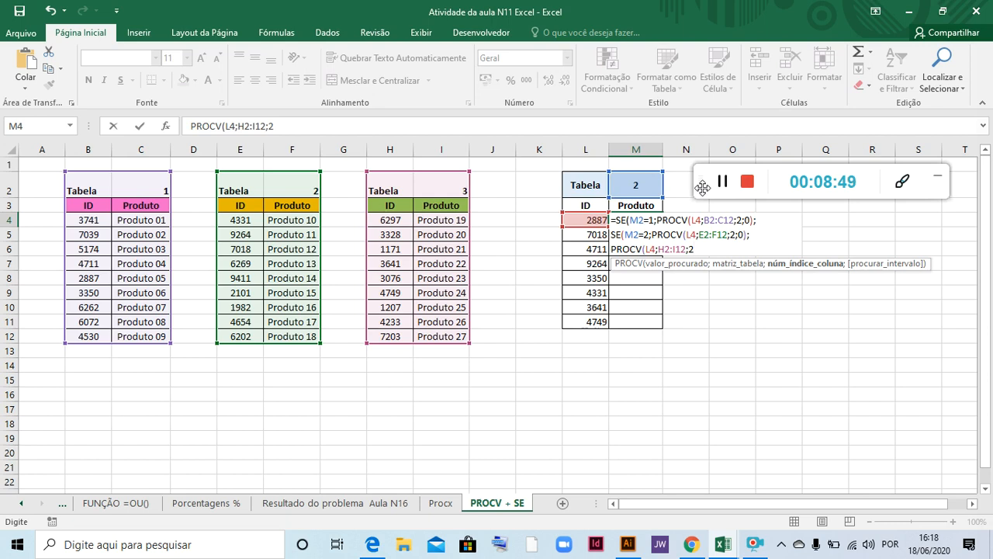
type(";0")
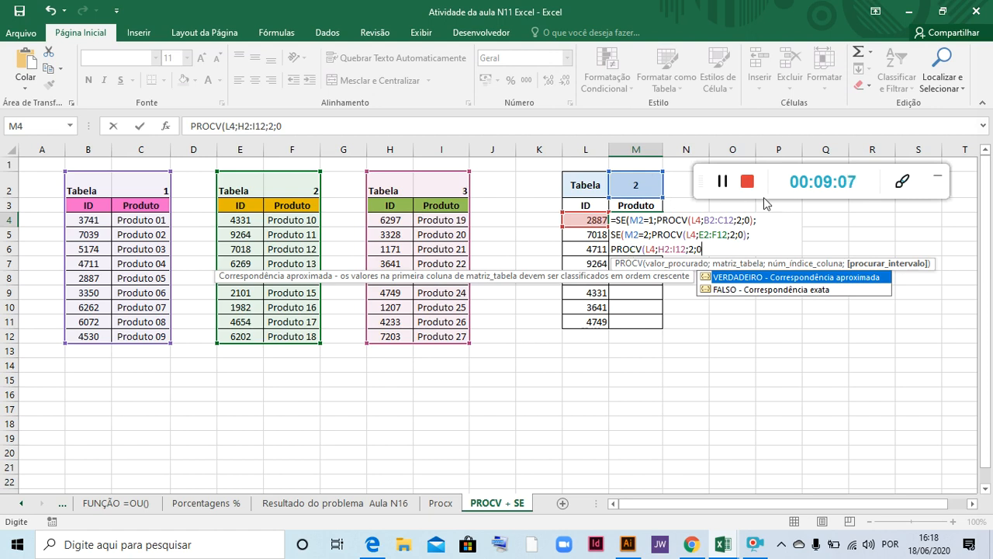
type(")")
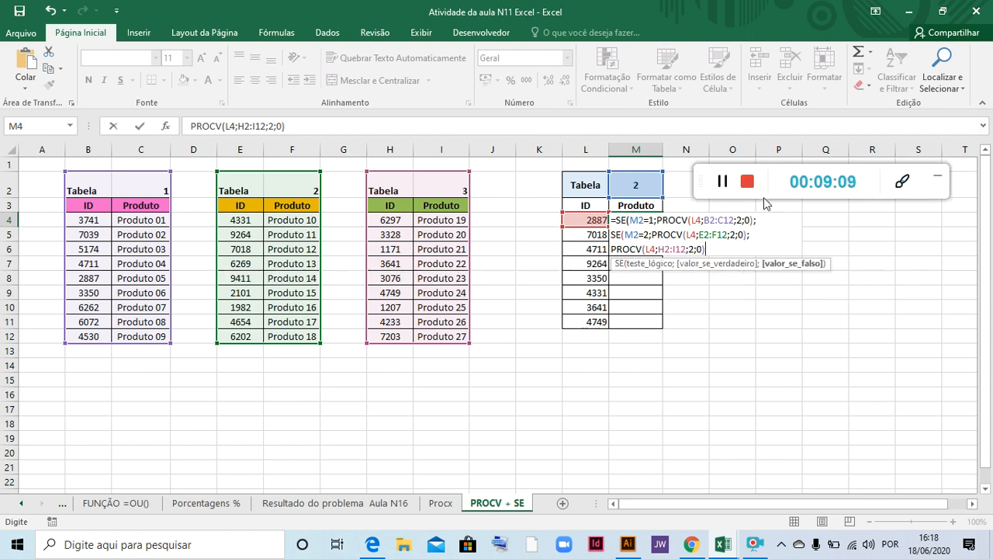
type("))")
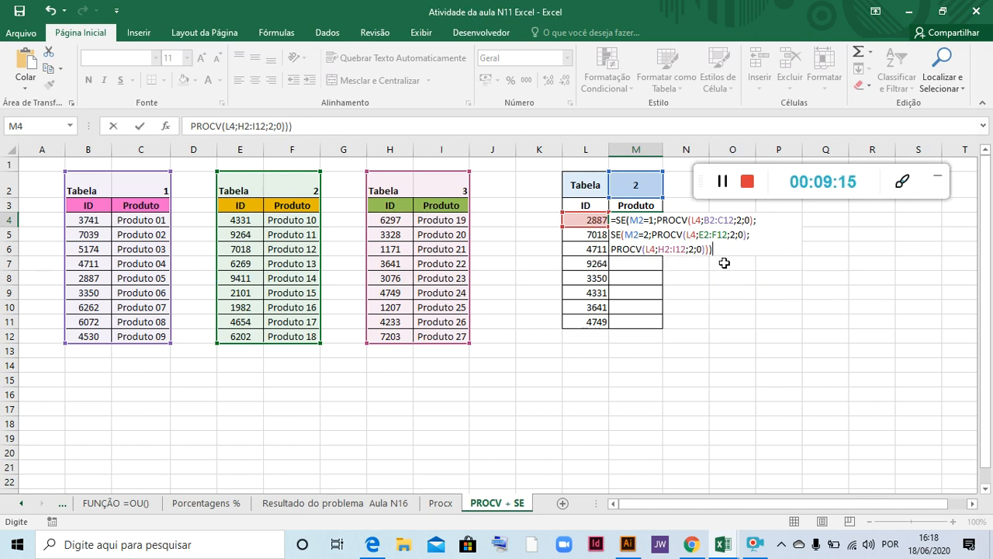
key("Return")
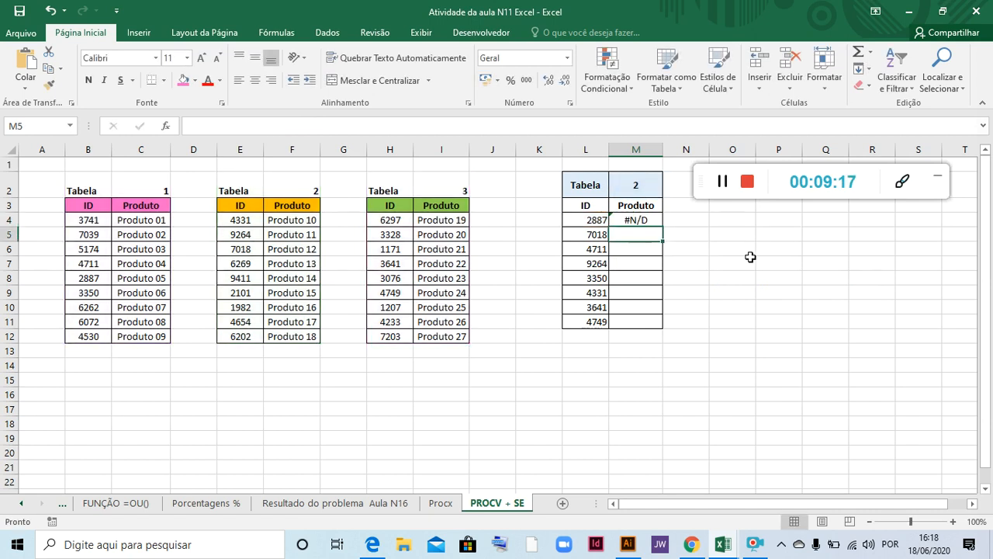
Check M4 against the table number in M2, and set the ID of Produto 12 in Tabela 2 (E6) to 2887
left_click(648, 220)
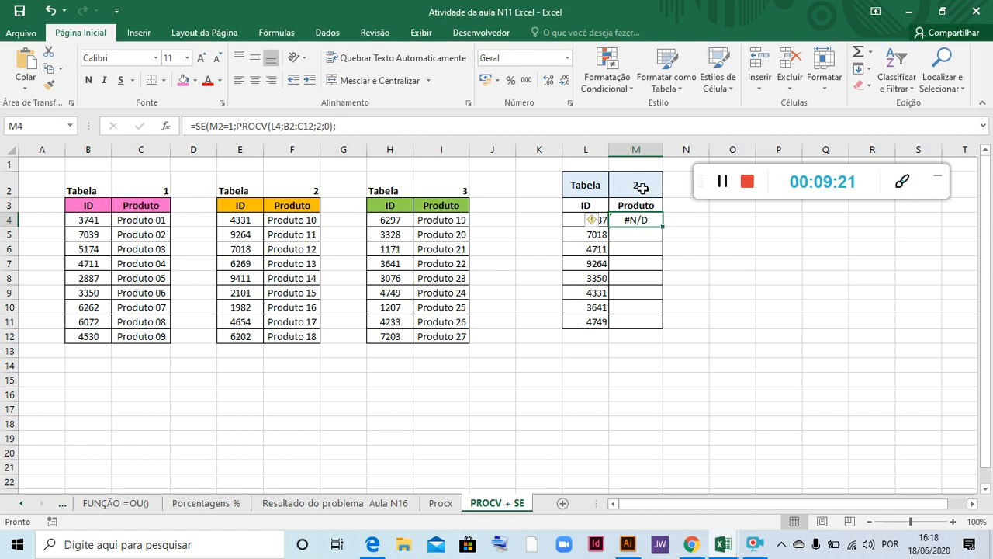
left_click(643, 188)
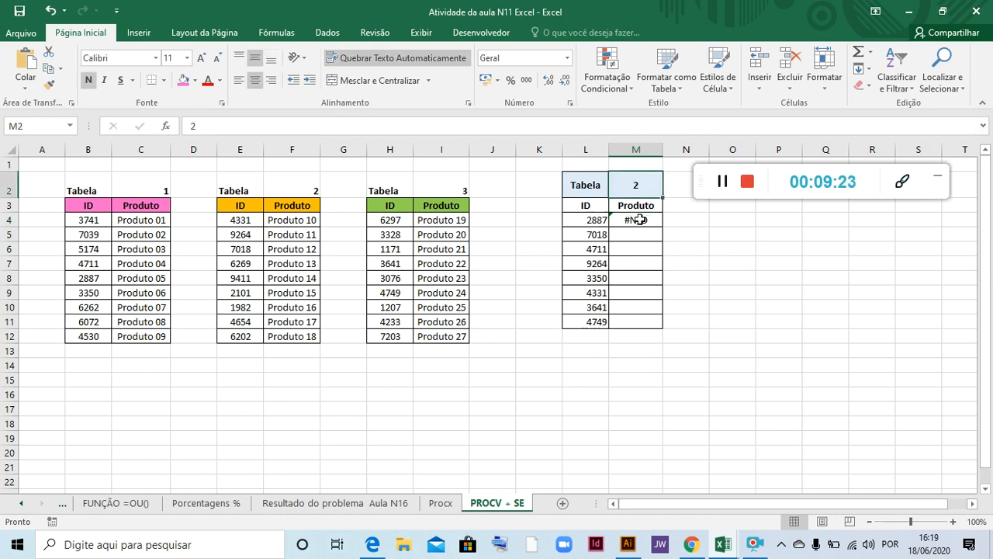
left_click(639, 221)
left_click(649, 189)
left_click(244, 236)
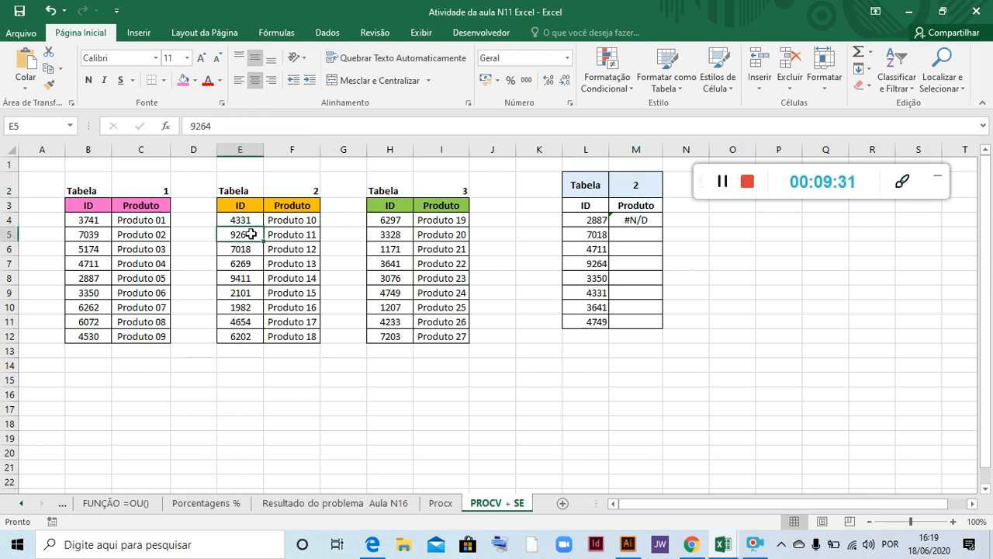
left_click(229, 250)
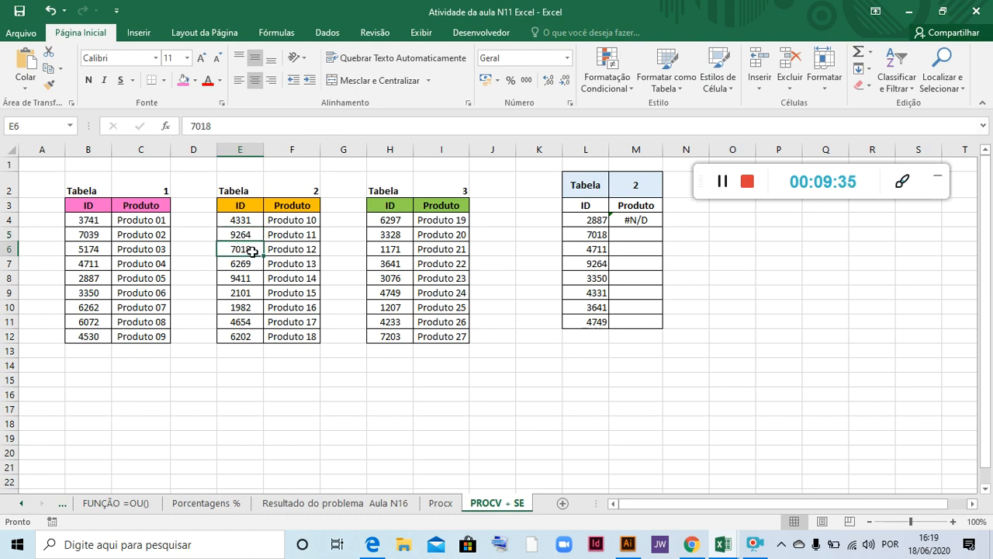
type("2887")
key("Return")
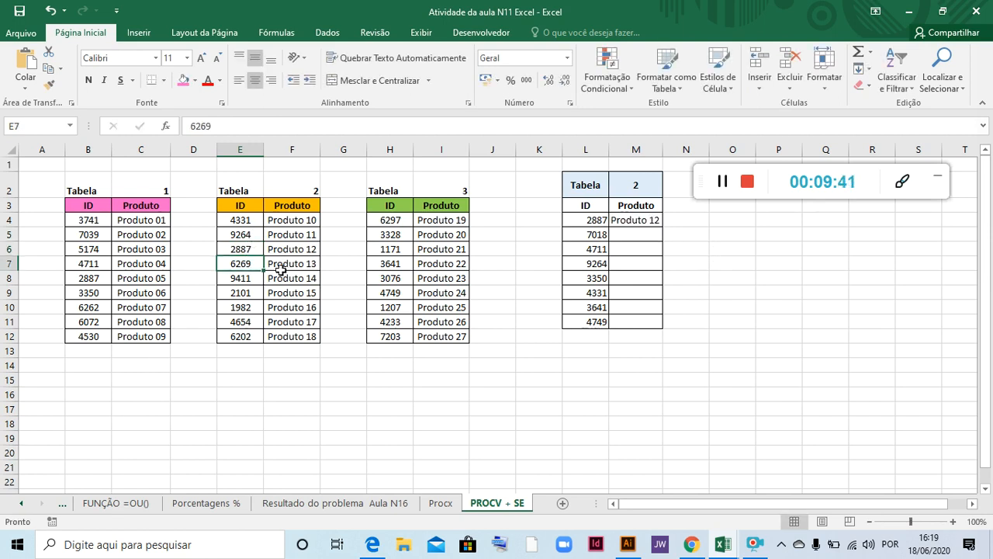
left_click(247, 249)
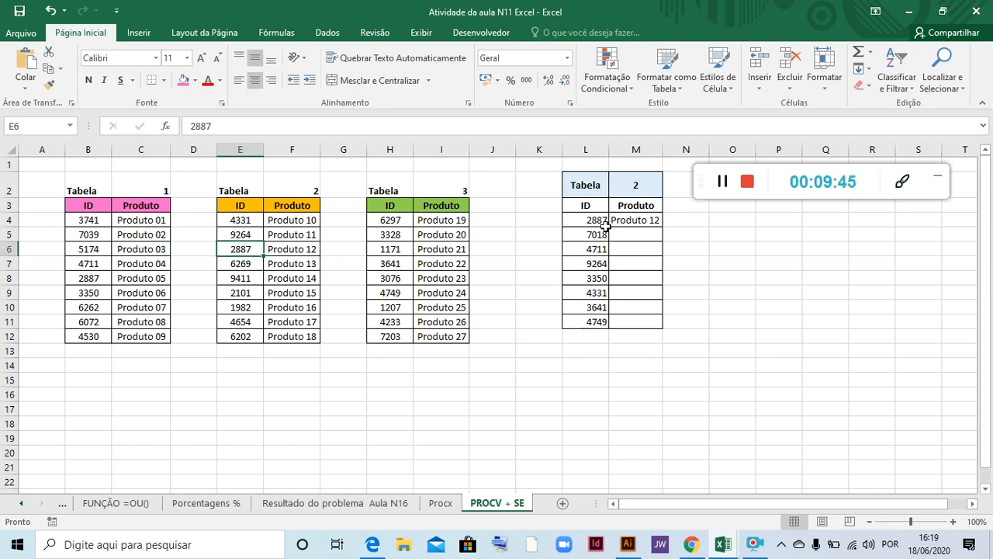
Set the table number in M2 to 3 to test the formula in M4
left_click(637, 184)
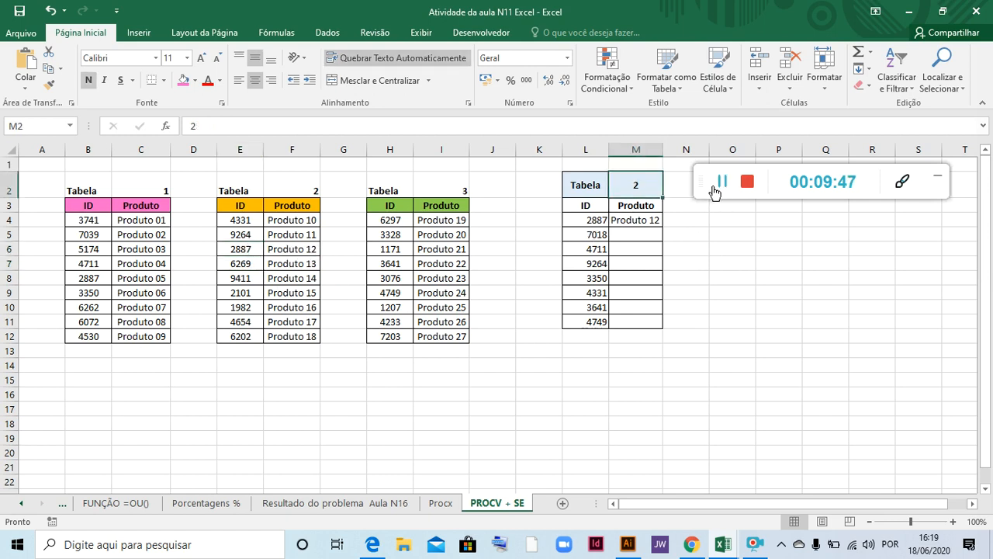
type("3")
key("Return")
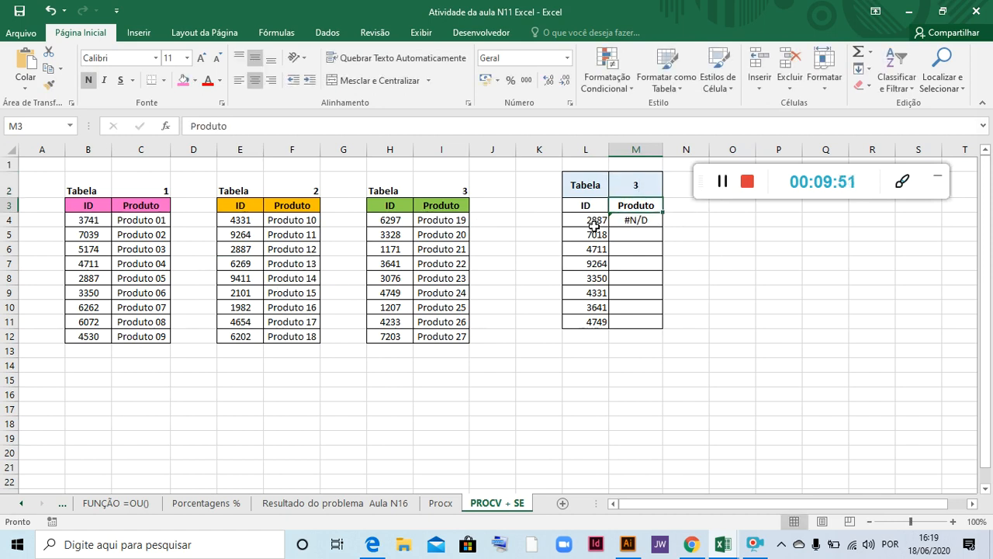
Set the ID of Produto 21 in Tabela 3 (H6) to 2887 and recheck M4
left_click(398, 249)
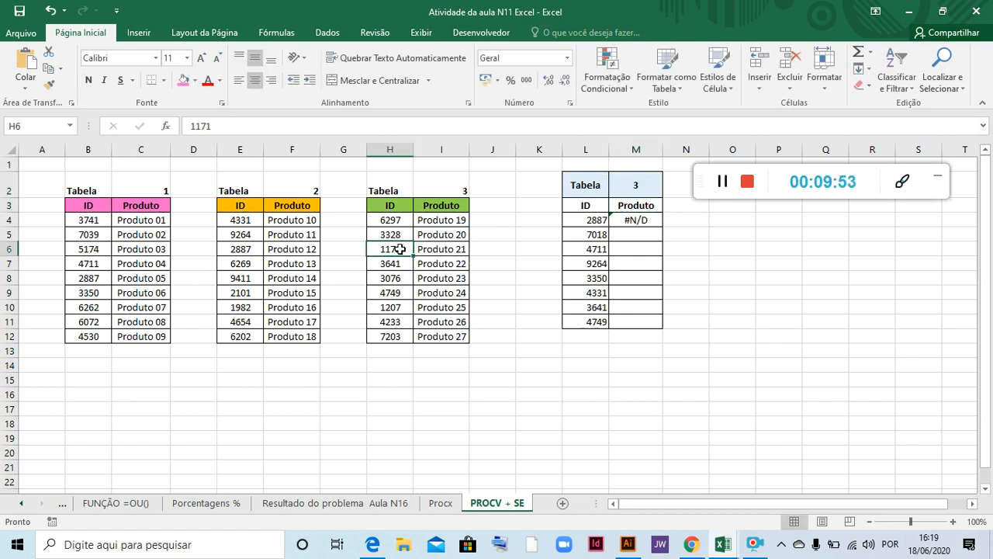
type("2887")
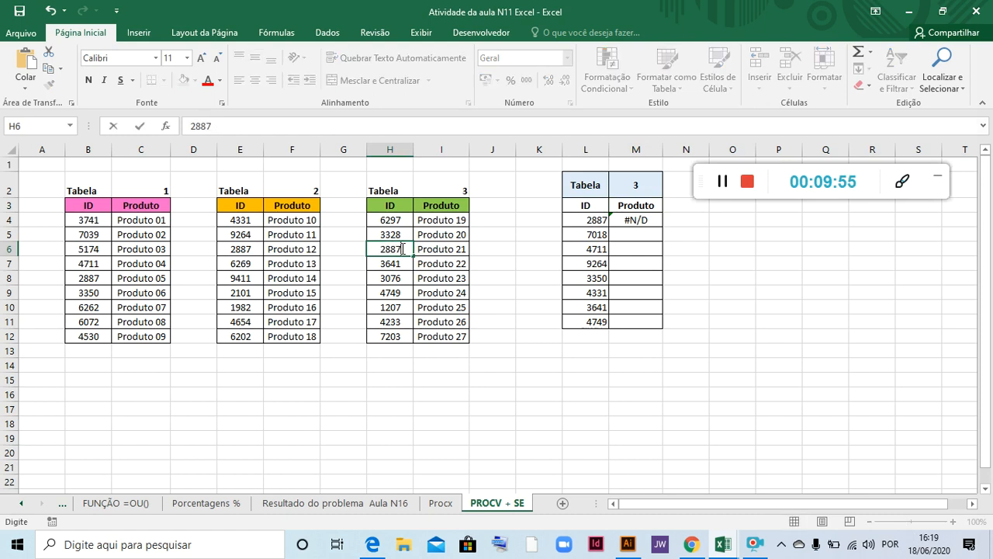
key("Return")
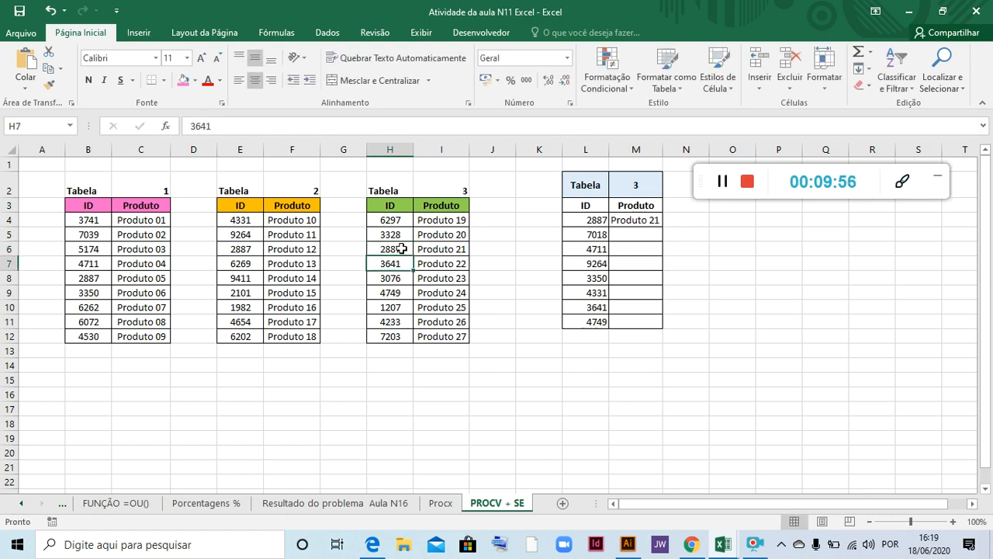
left_click(646, 226)
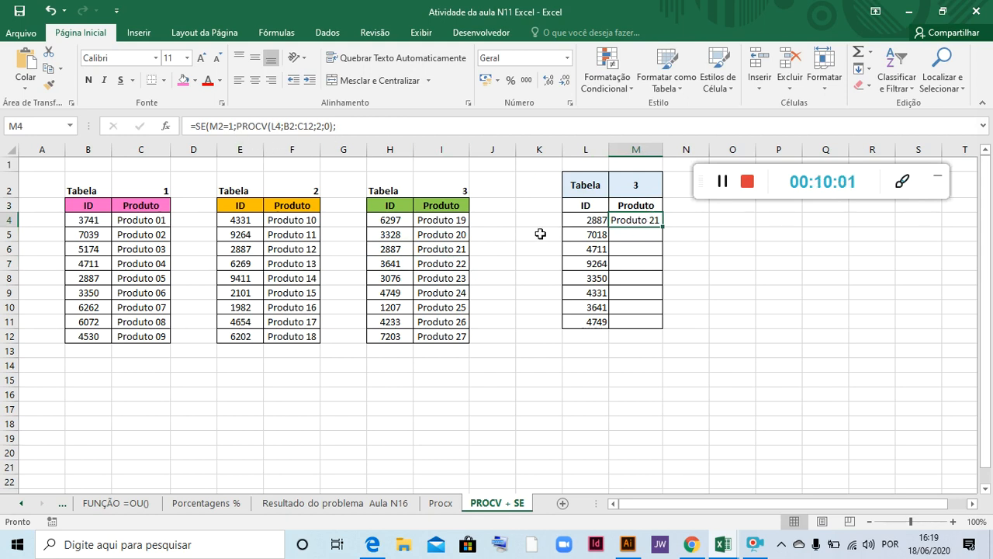
Set the table number in M2 to 1
left_click(641, 187)
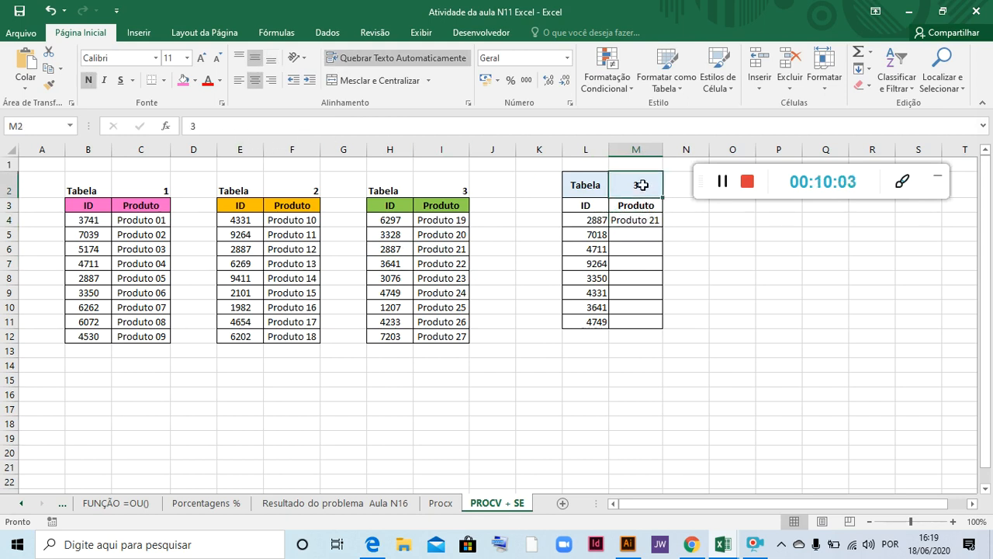
left_click(645, 235)
left_click(637, 191)
type("1")
key("Return")
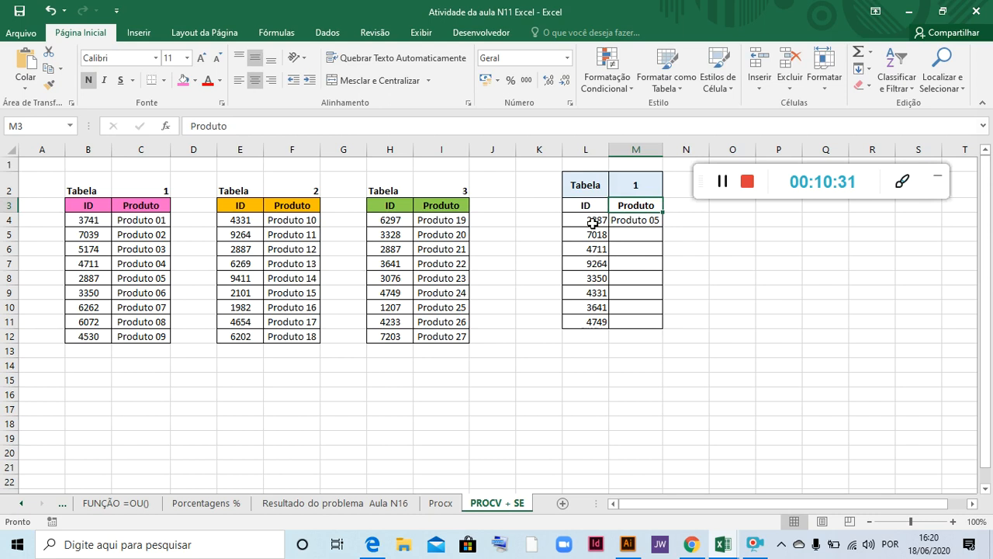
Replace the test ID of Produto 21 in Tabela 3 (H6) with 1147
left_click(393, 250)
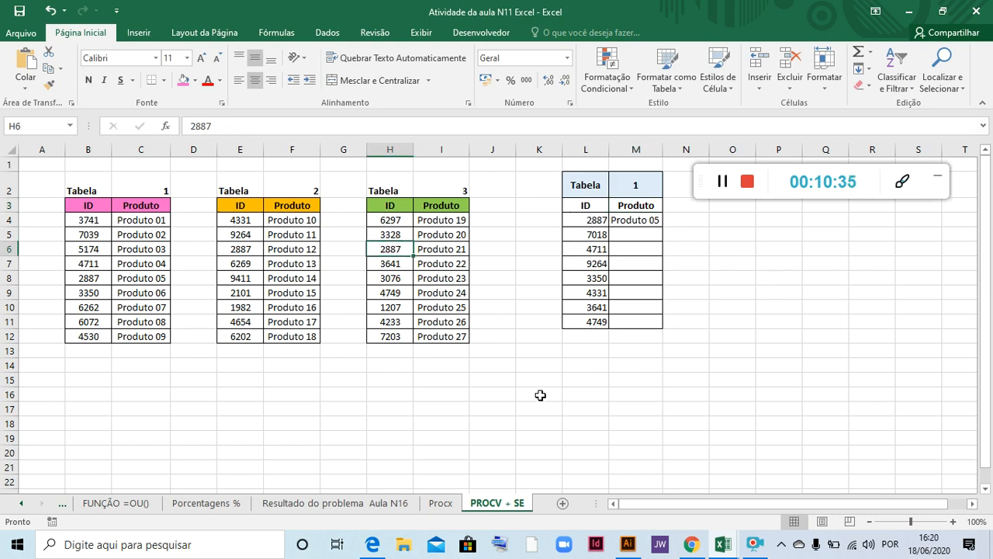
type("114")
key("Return")
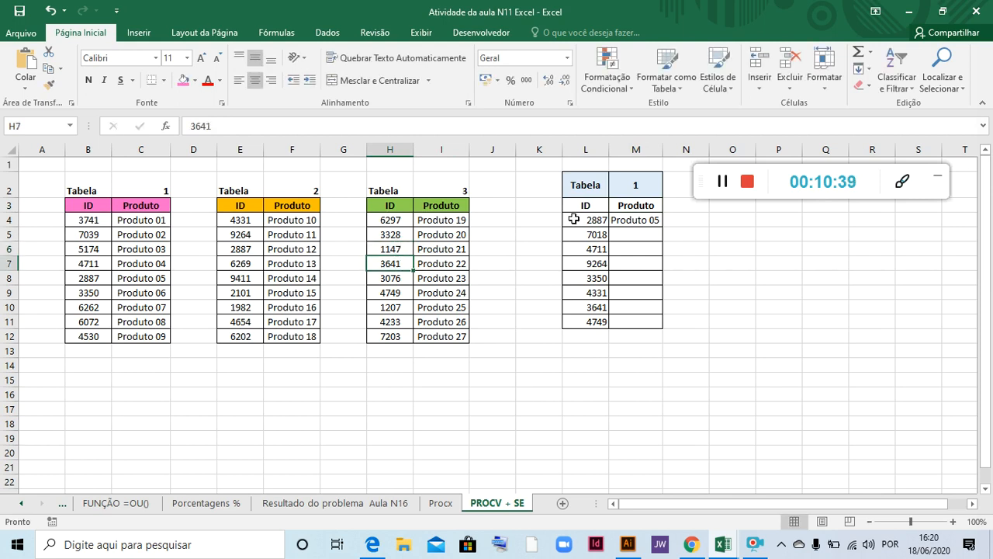
Set the table number in M2 to 3 and check the lookup formula in M4
left_click(636, 185)
type("3")
key("Return")
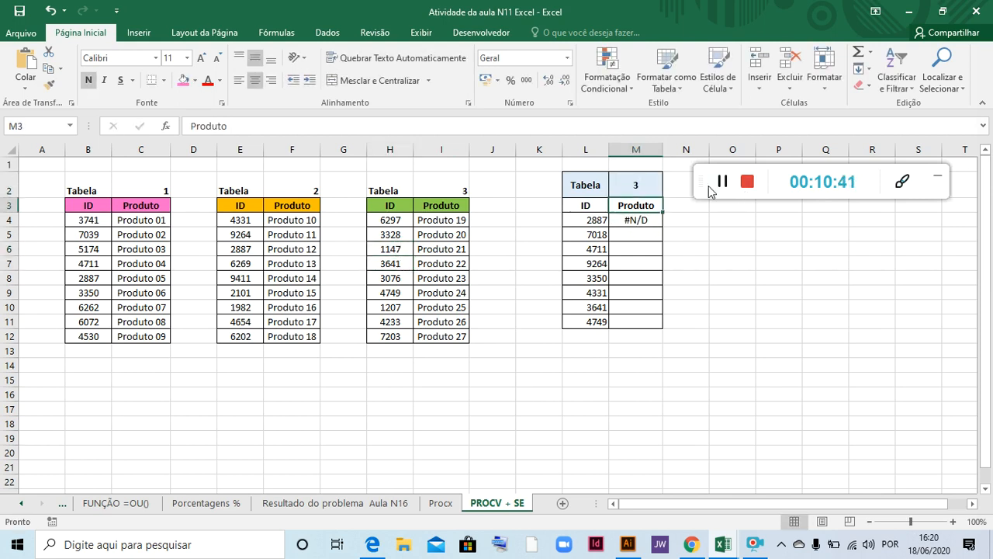
left_click(632, 220)
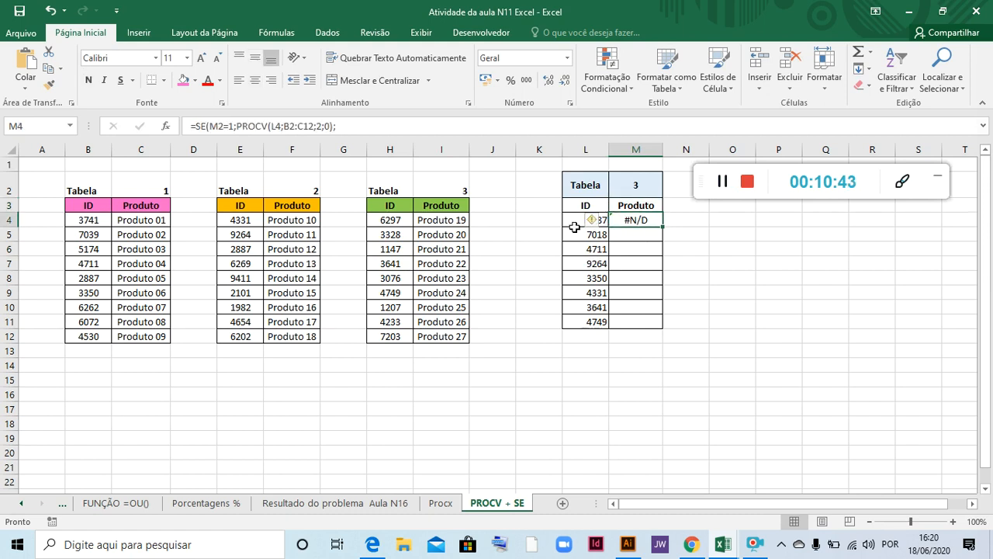
Change the ID of Produto 21 in Tabela 3 (H6) to 2887 and recheck the lookup in M4
left_click(575, 226)
left_click(399, 249)
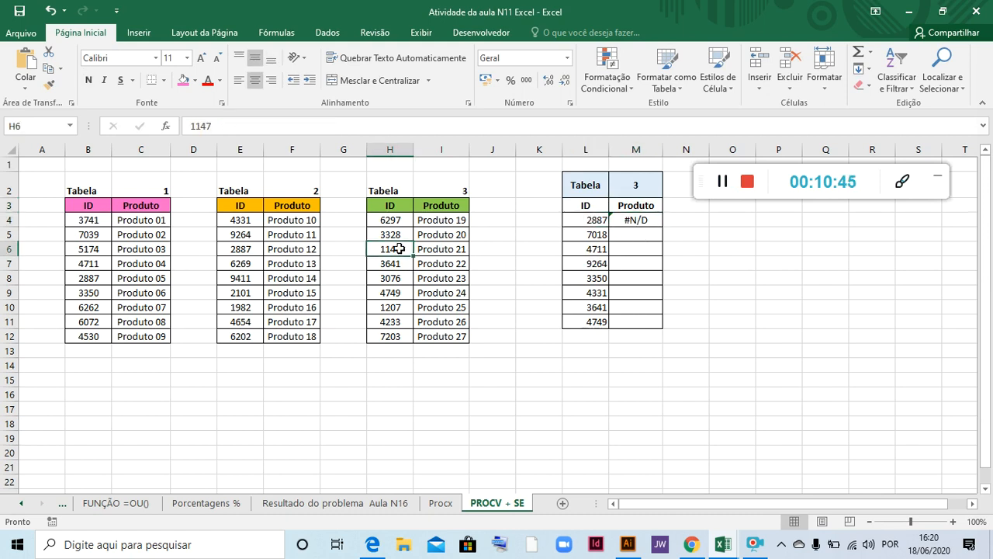
type("2887")
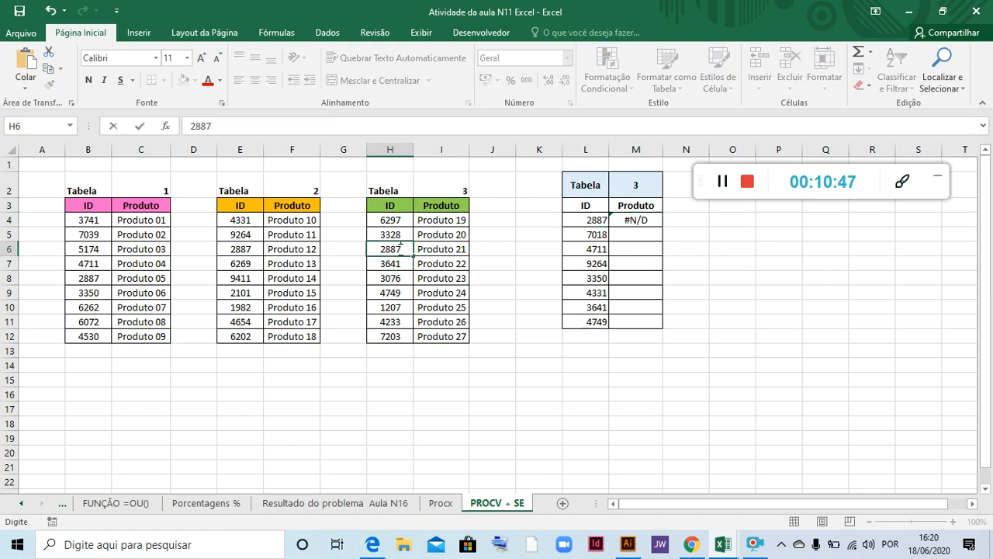
key("Return")
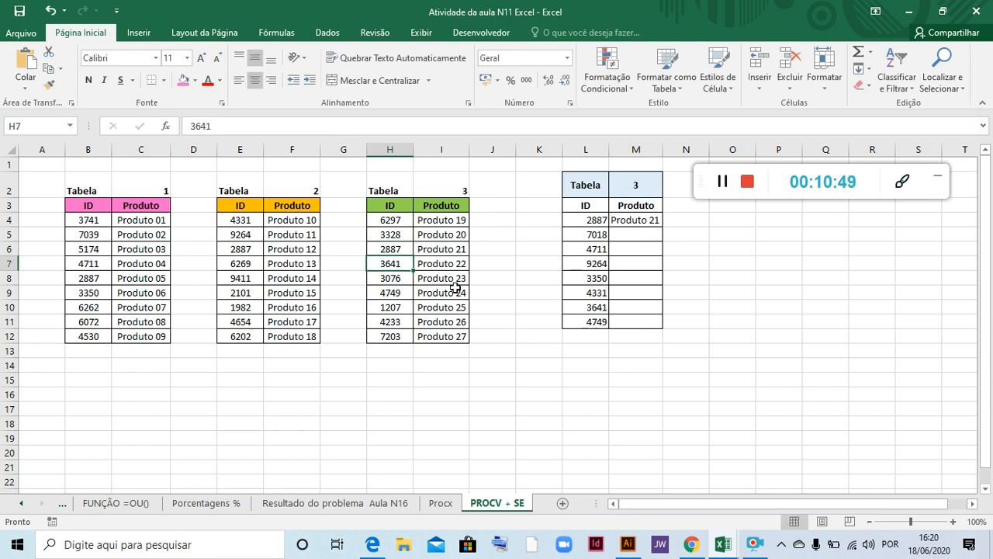
left_click(392, 250)
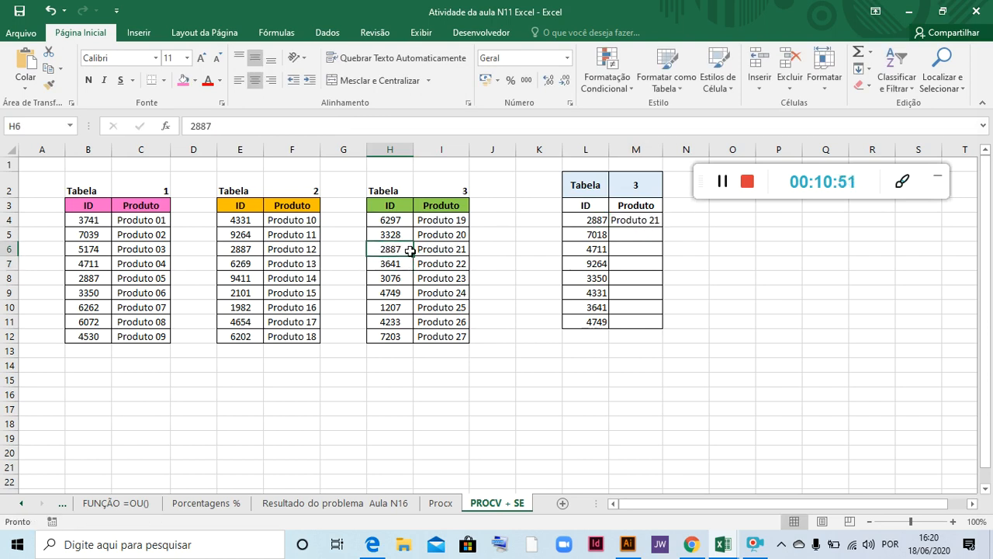
left_click(627, 221)
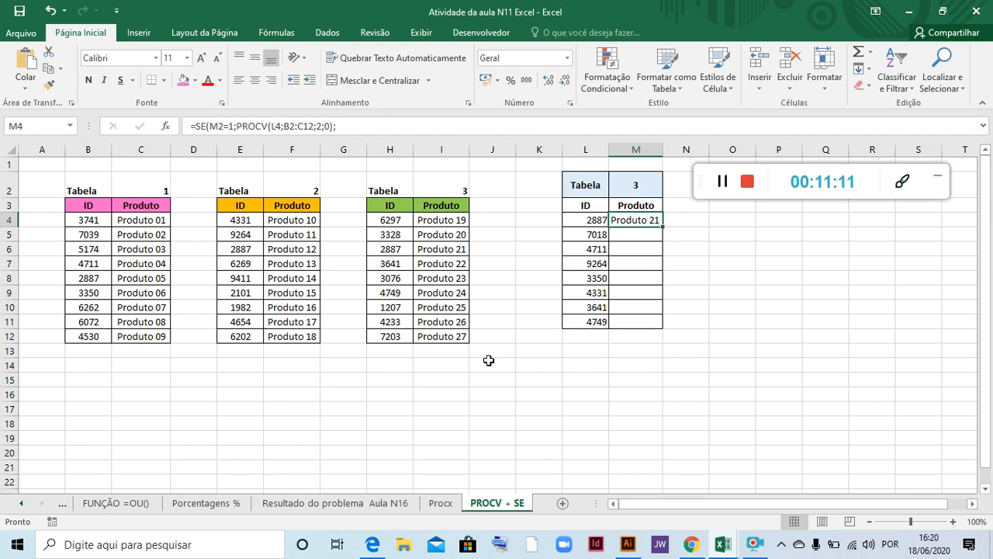
Try to fill the M4 formula down through M11 with its relative references, and clear the copies from M5:M11
left_click(631, 235)
left_click(634, 221)
left_click_drag(663, 227, 650, 244)
left_click(690, 297)
left_click(656, 322)
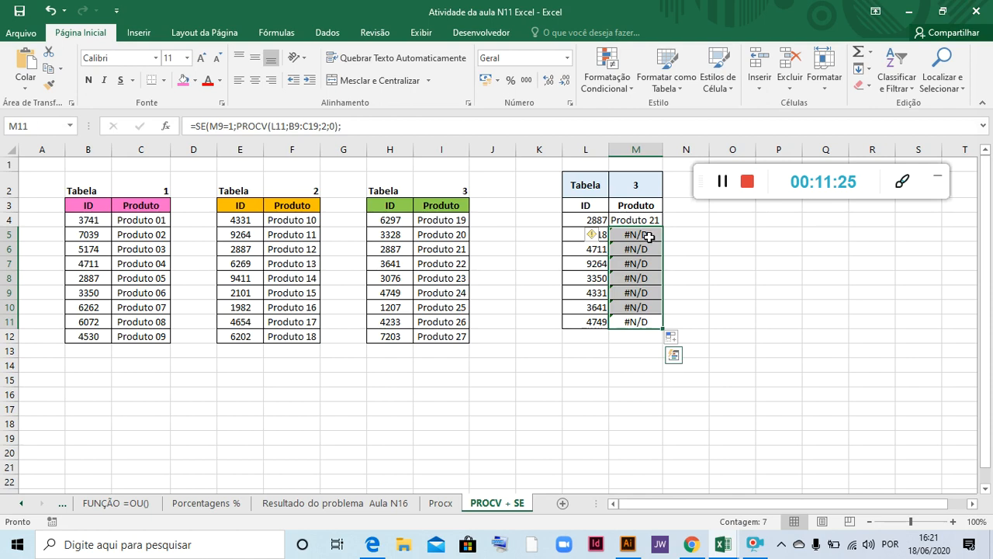
key("Delete")
left_click(793, 304)
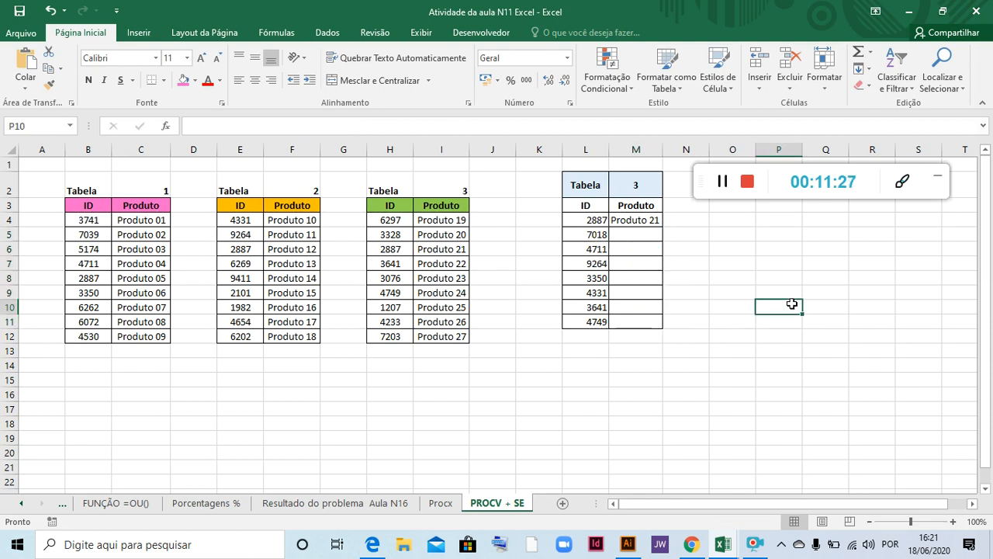
In the M4 formula, make the M2 reference absolute ($M$2) in both SE tests
left_click(650, 222)
double_click(650, 222)
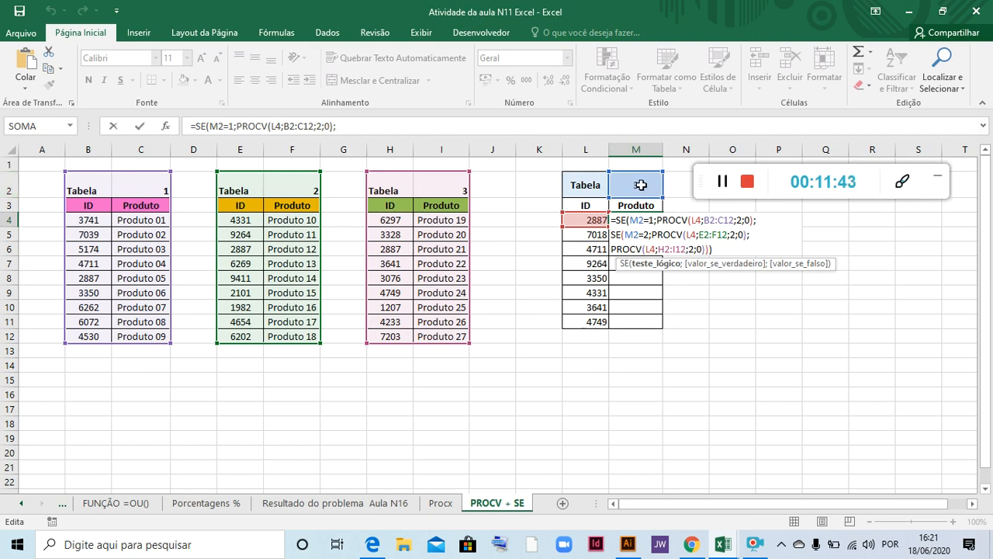
left_click(639, 222)
key("F4")
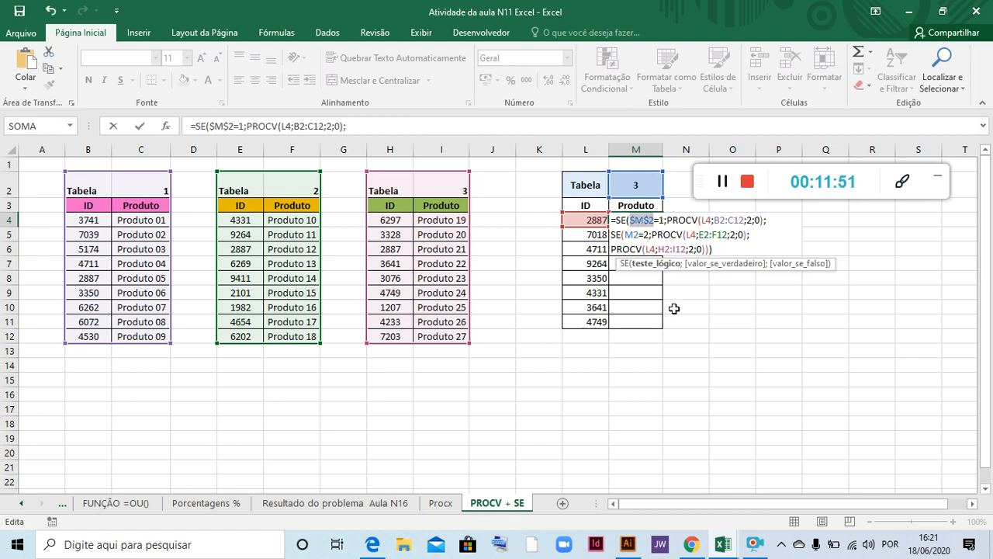
left_click(634, 234)
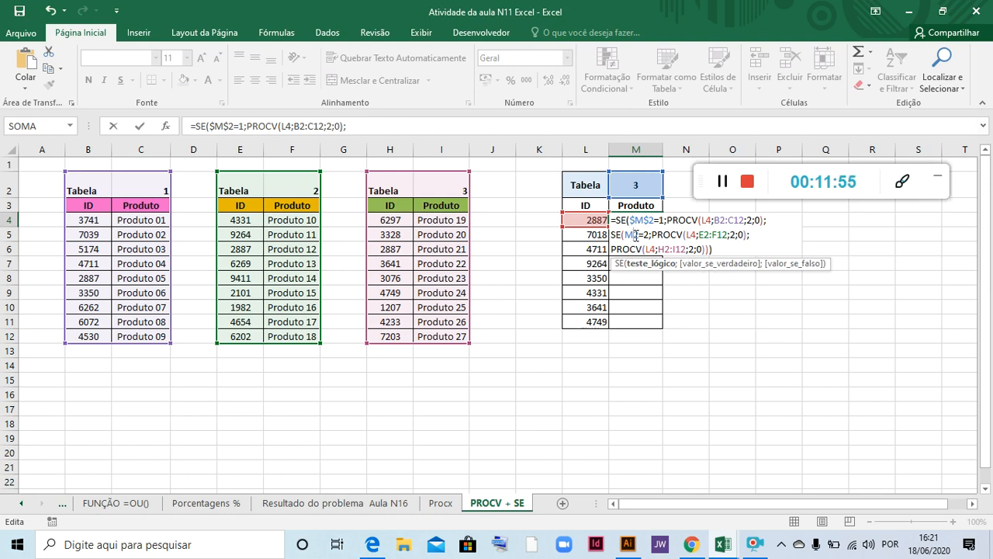
type("4")
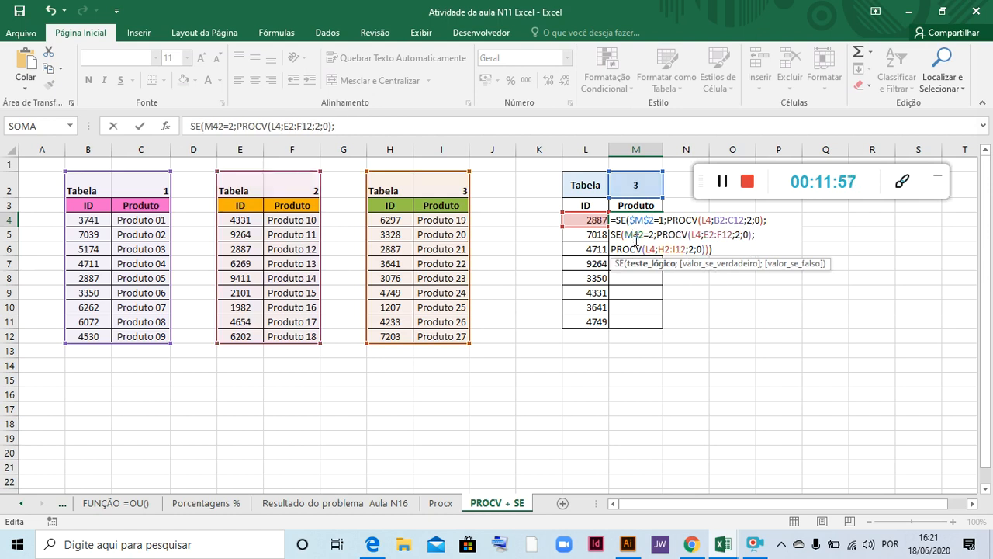
key("BackSpace")
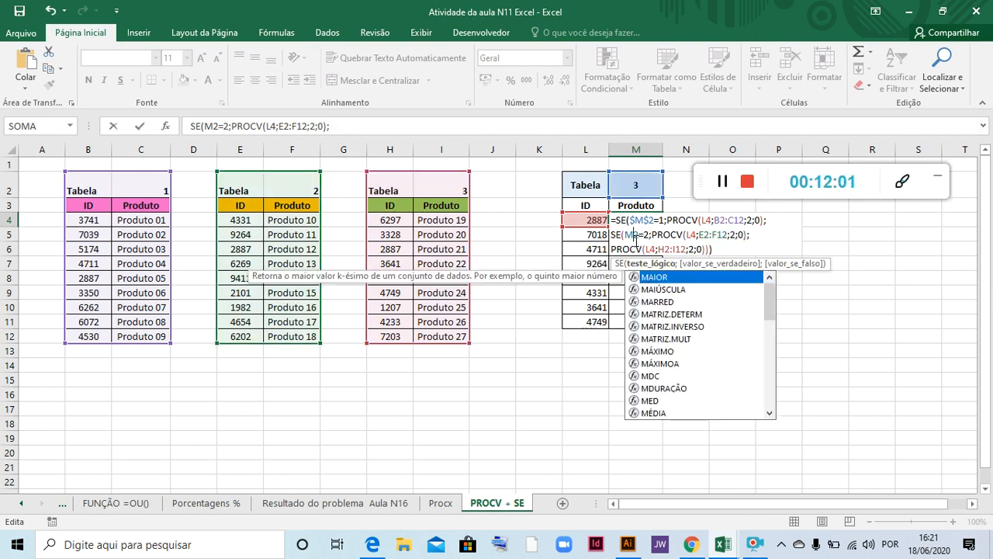
key("F4")
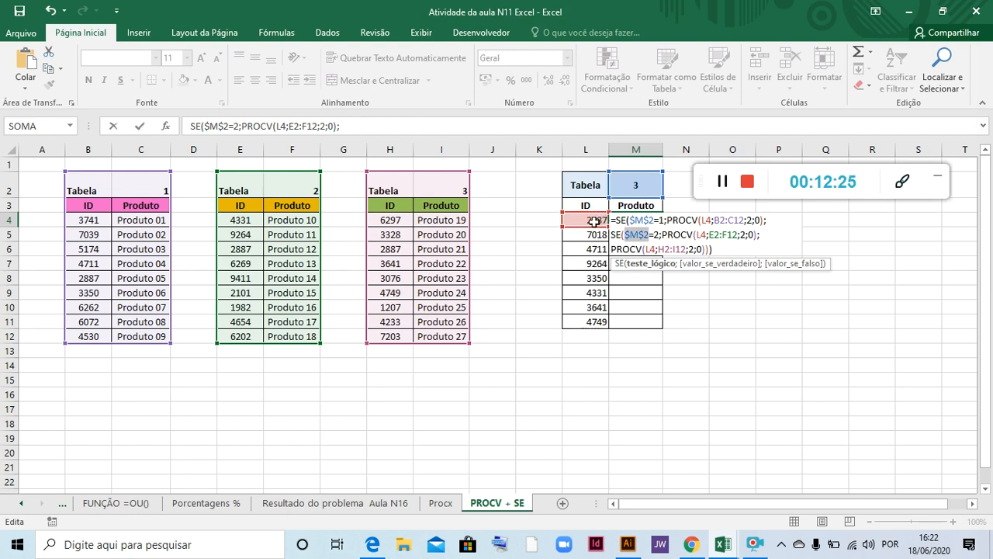
Make the Tabela 1 and Tabela 2 lookup ranges in the M4 formula absolute as $B$2:$C$12 and $E$2:$F$12
left_click(724, 220)
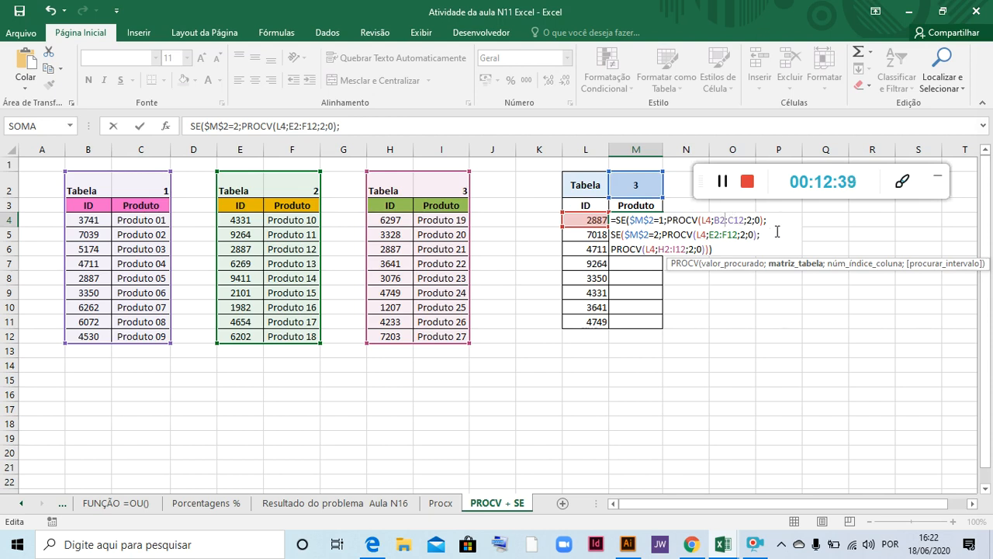
key("F4")
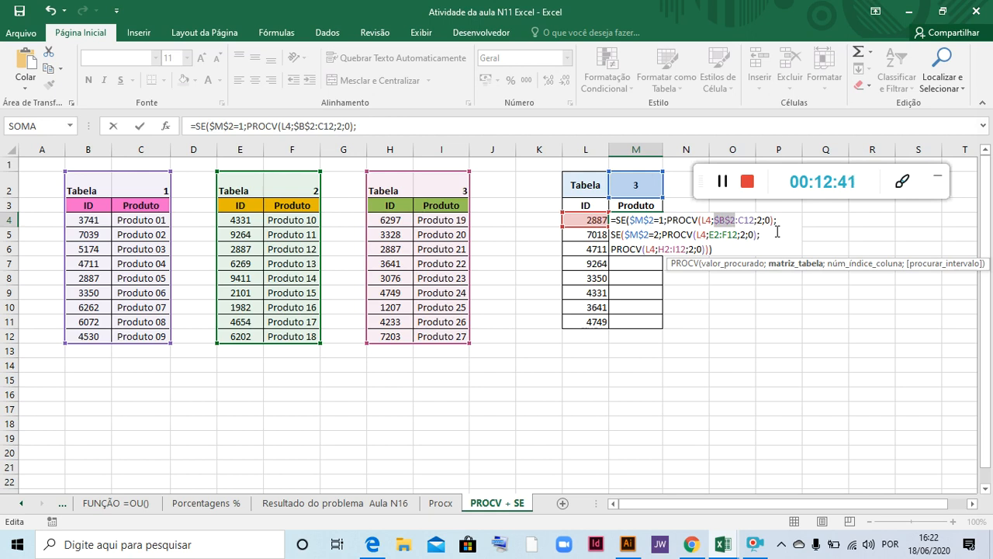
left_click(745, 220)
key("F4")
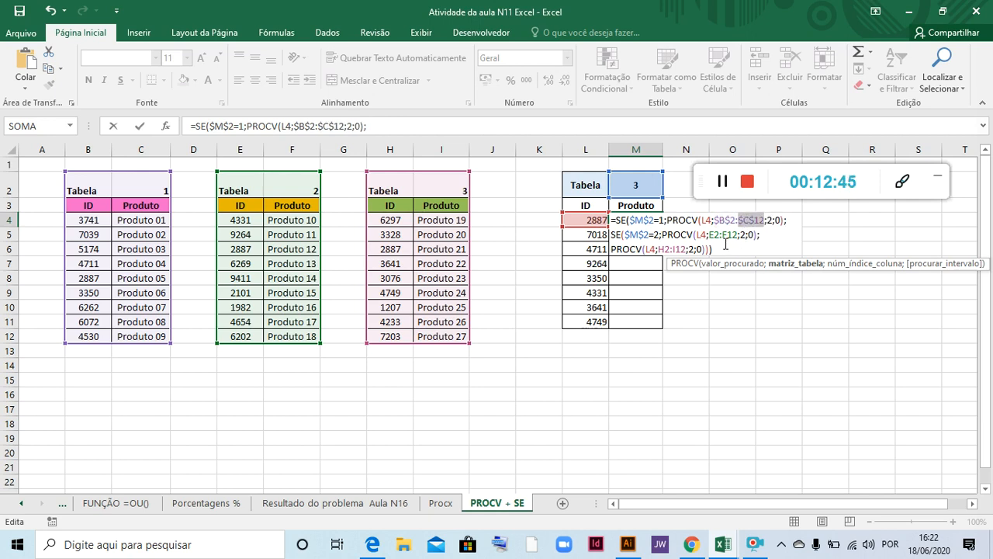
left_click(720, 235)
key("F4")
left_click(742, 234)
key("F4")
Make the Tabela 3 lookup range absolute as $H$2:$I$12 and commit the M4 formula
left_click(666, 249)
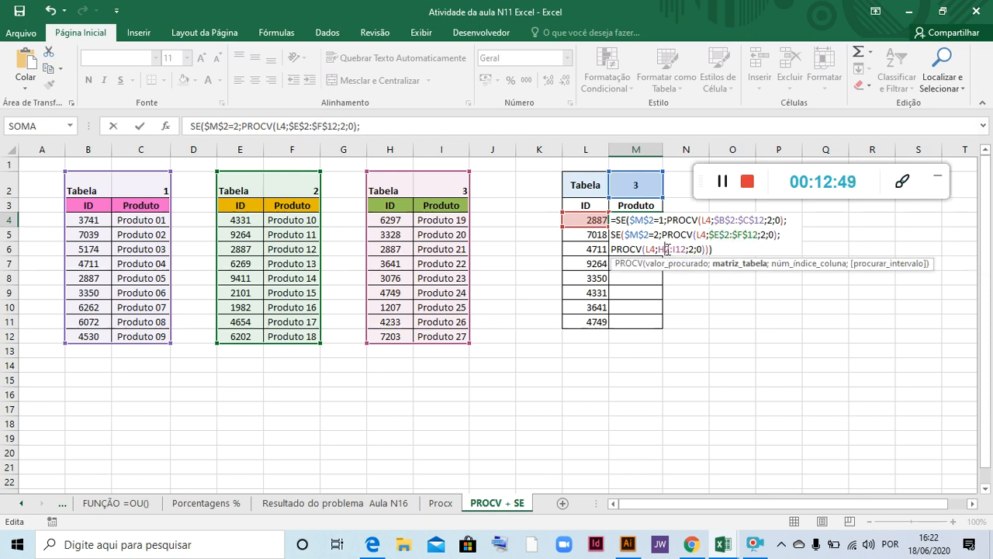
key("F4")
left_click(691, 250)
key("F4")
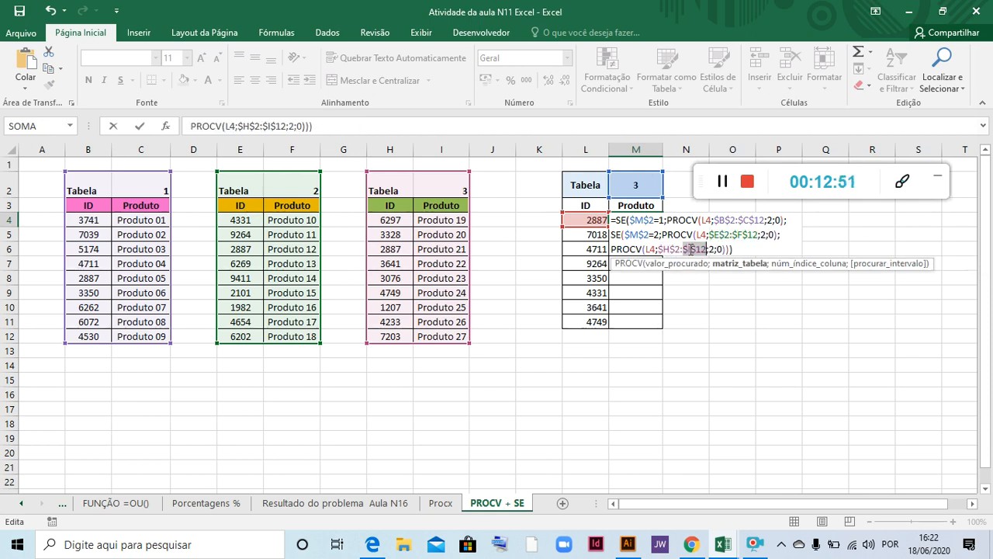
key("Return")
Fill the M4 formula down through M11
left_click(633, 221)
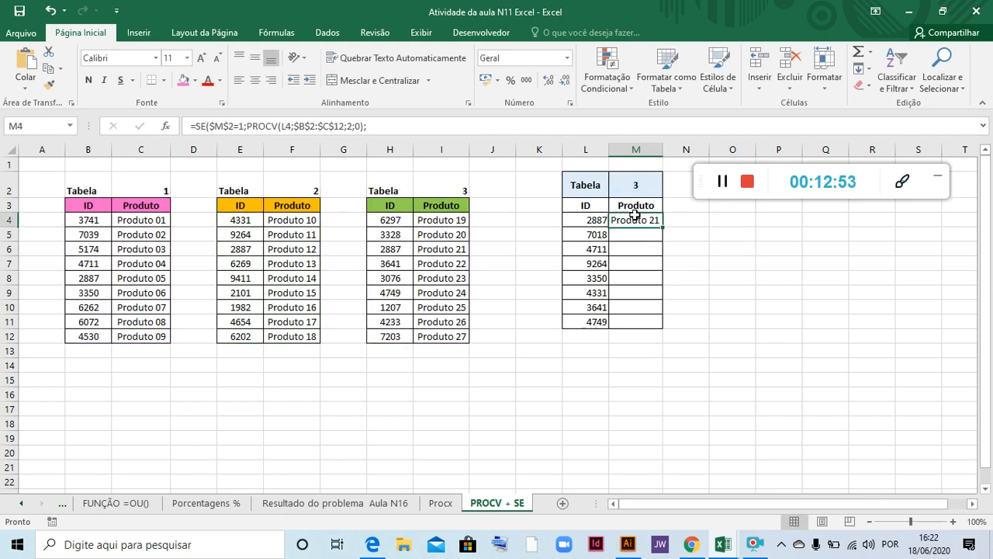
left_click_drag(662, 226, 662, 329)
left_click(734, 262)
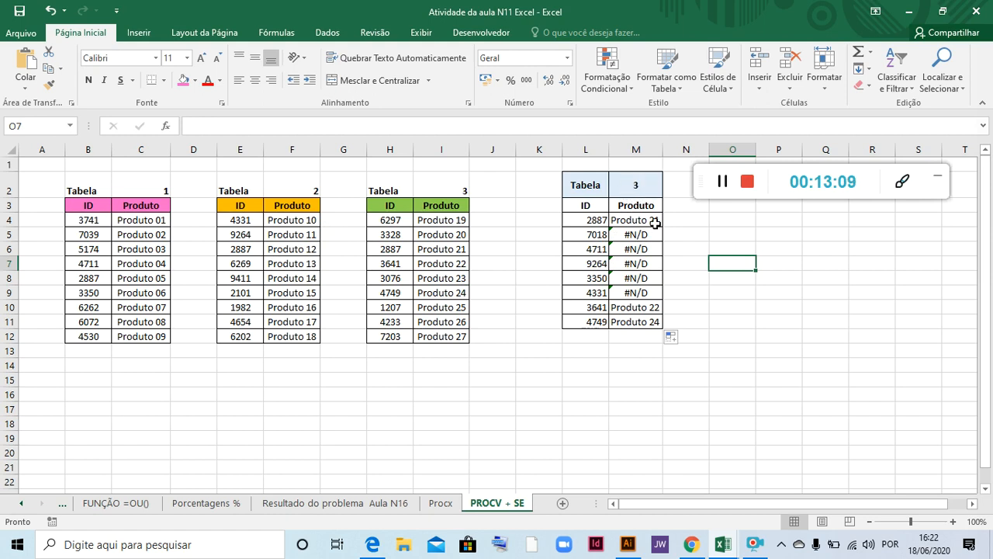
Set the ID of Produto 22 in Tabela 3 (H7) to 7018
left_click(387, 250)
left_click(392, 266)
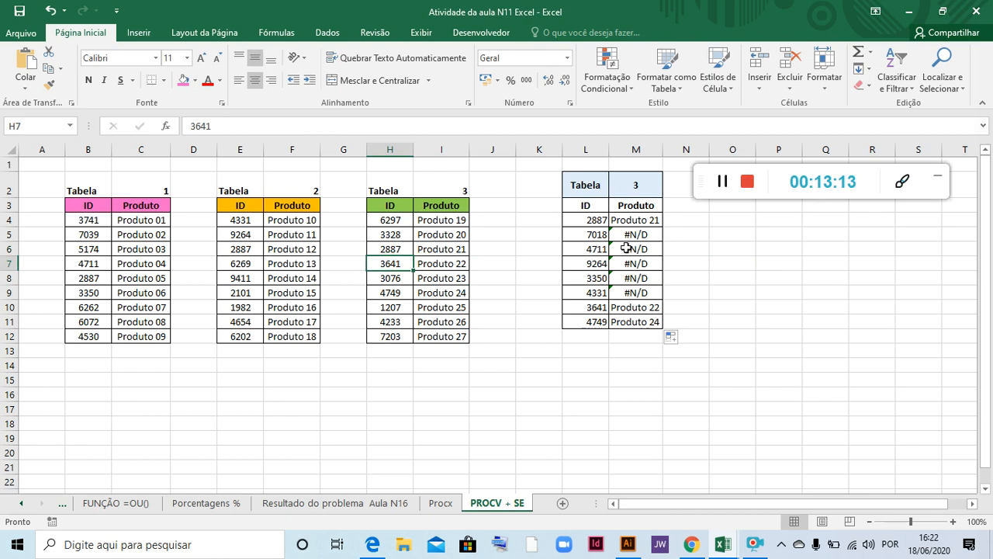
type("7018")
key("Return")
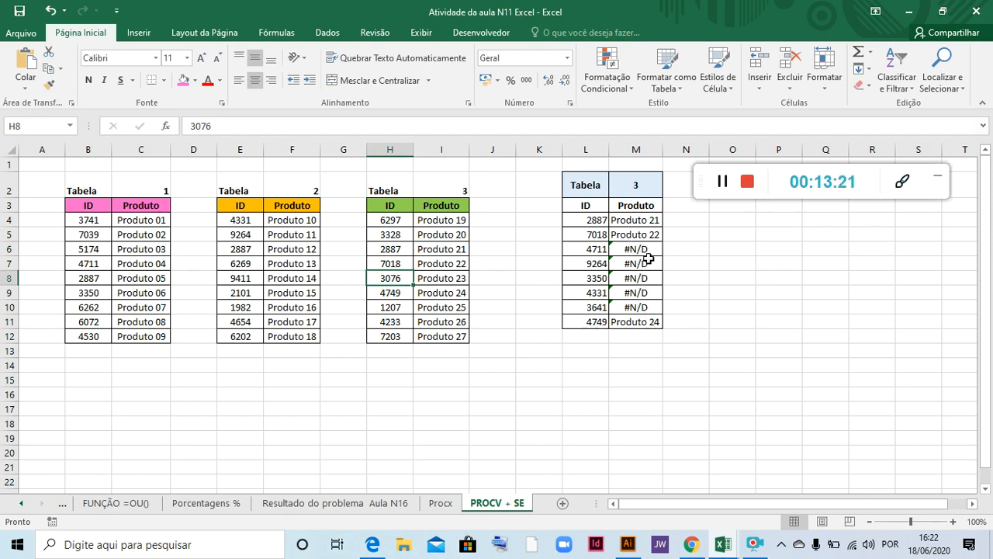
Compare the IDs in L6:L8 with the IDs listed in the three product tables
left_click(594, 250)
left_click(594, 264)
left_click(594, 278)
left_click(594, 264)
left_click(595, 249)
left_click(380, 231)
left_click(292, 234)
left_click(207, 234)
left_click(396, 234)
Set the table number in M2 to 1 to test the filled formulas against Tabela 1
left_click(648, 184)
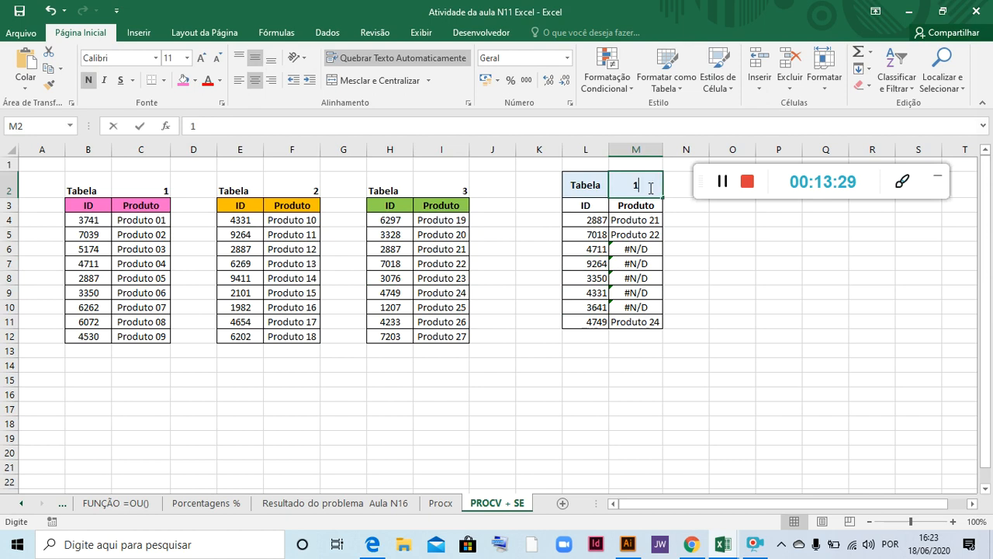
type("1")
key("Return")
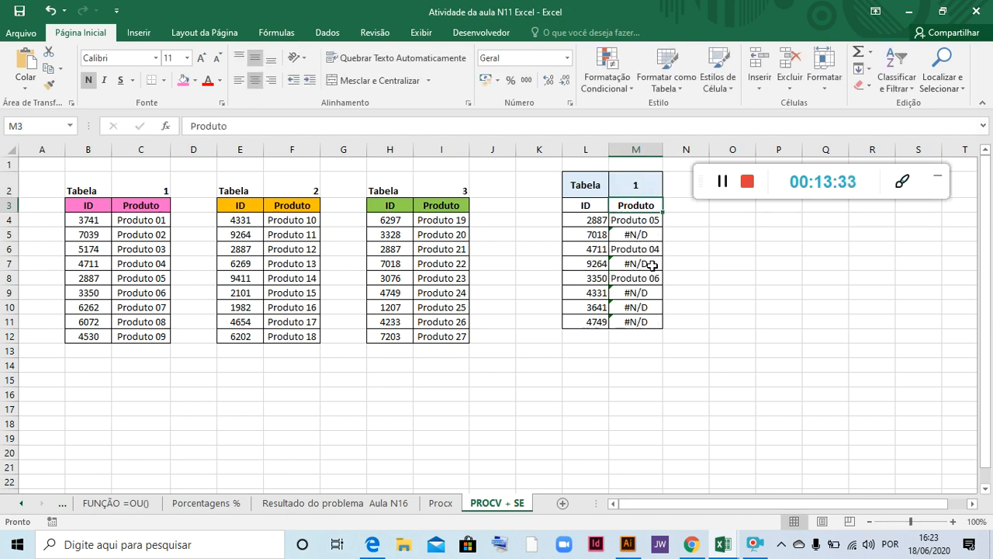
Set the table number in M2 to 3 and check the IDs in column L against Tabela 3
left_click(646, 191)
left_click(650, 207)
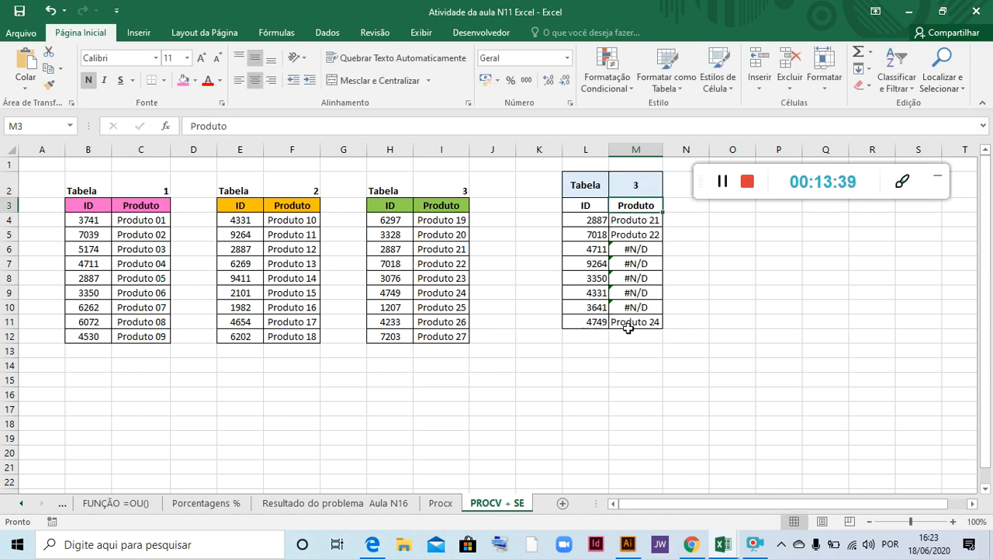
left_click(593, 249)
left_click(596, 293)
left_click(633, 252)
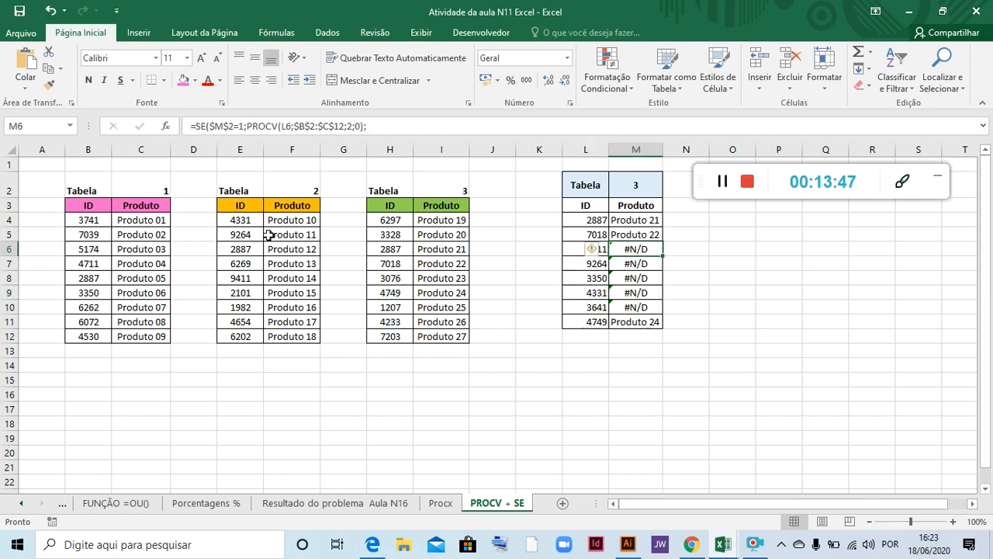
left_click(400, 249)
left_click(395, 264)
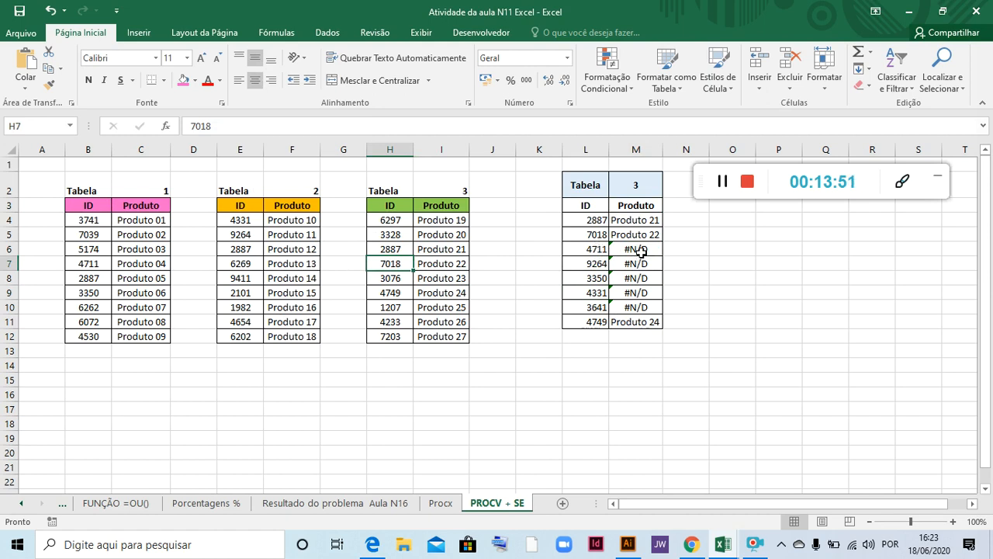